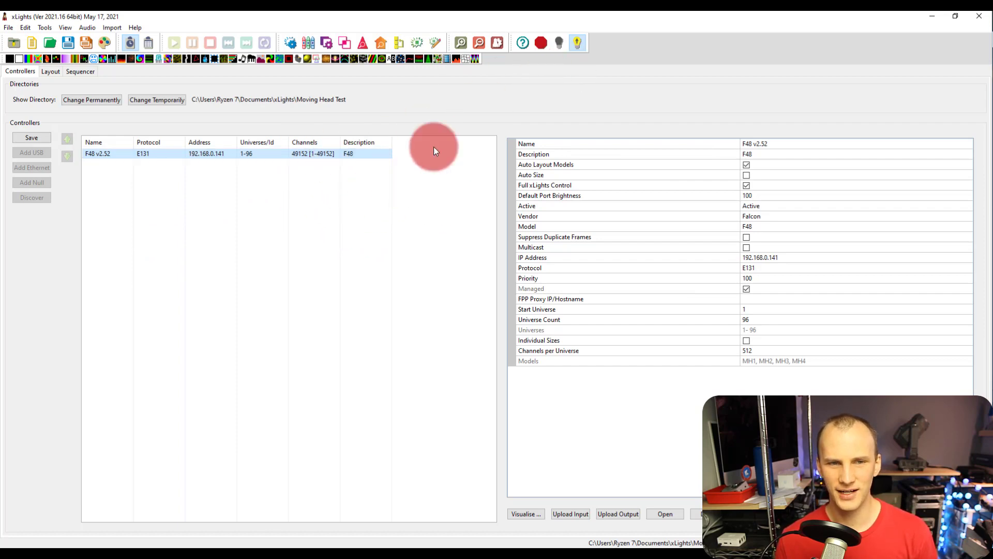
Step: Save the preview layout from the Layout page
click(51, 73)
scroll(97, 178, down, 1)
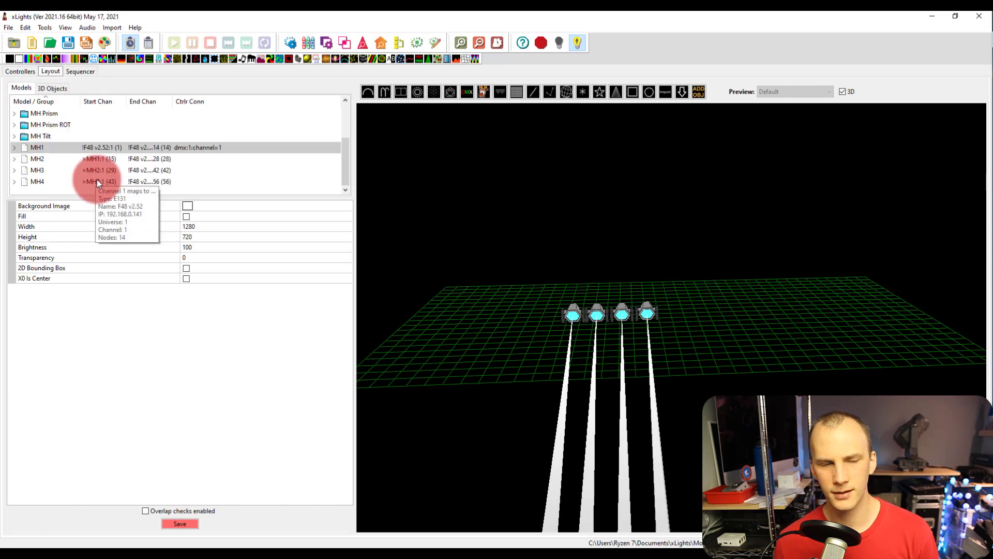
click(179, 523)
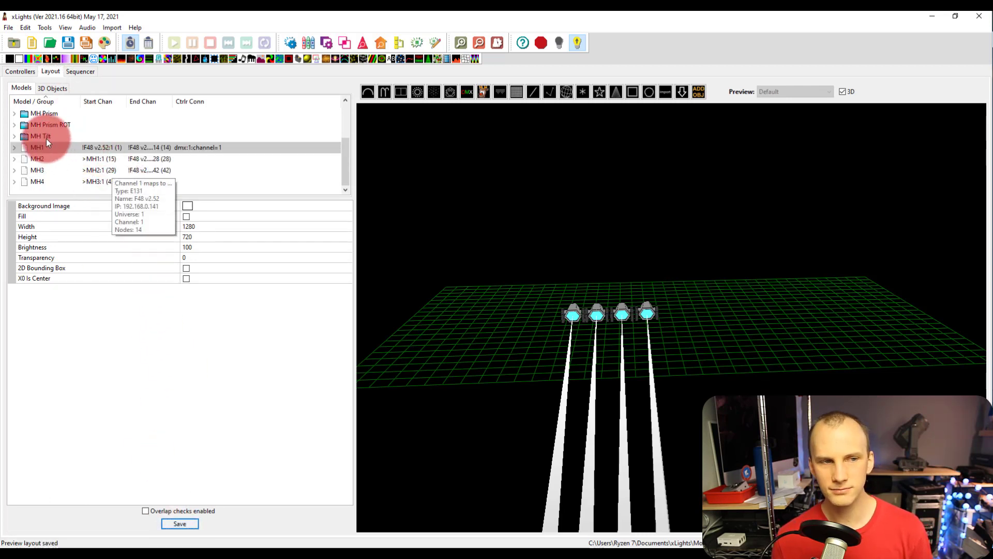
Step: Review MH2–MH4, then MH1's settings (14 channels, pan 9, tilt 11), and open its Strand/Node Names
click(45, 157)
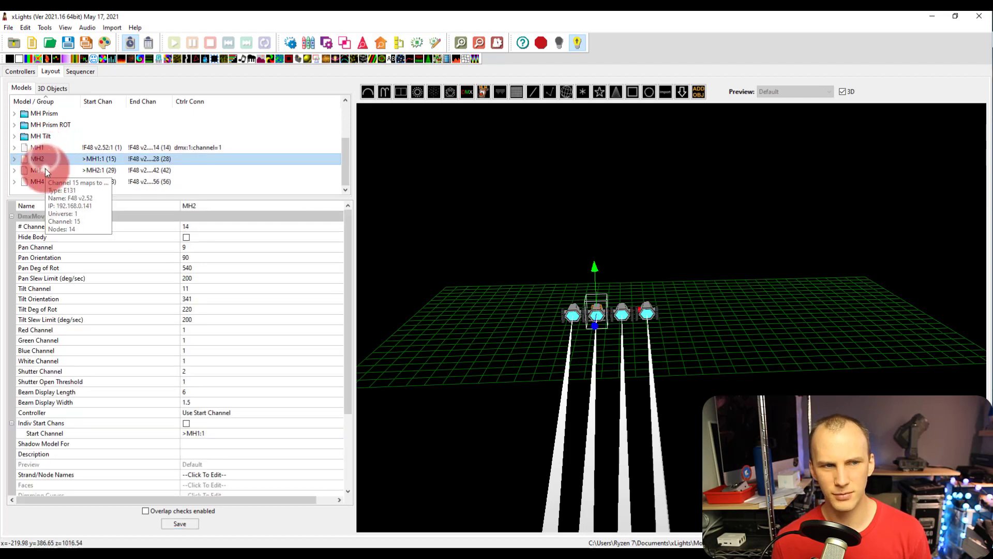
click(45, 170)
click(45, 180)
click(45, 148)
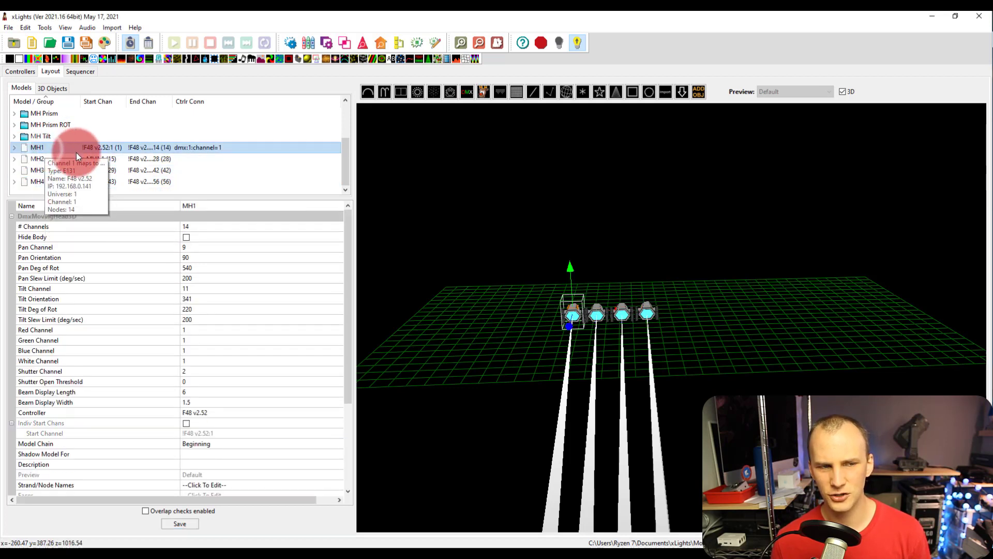
mouse_move(69, 151)
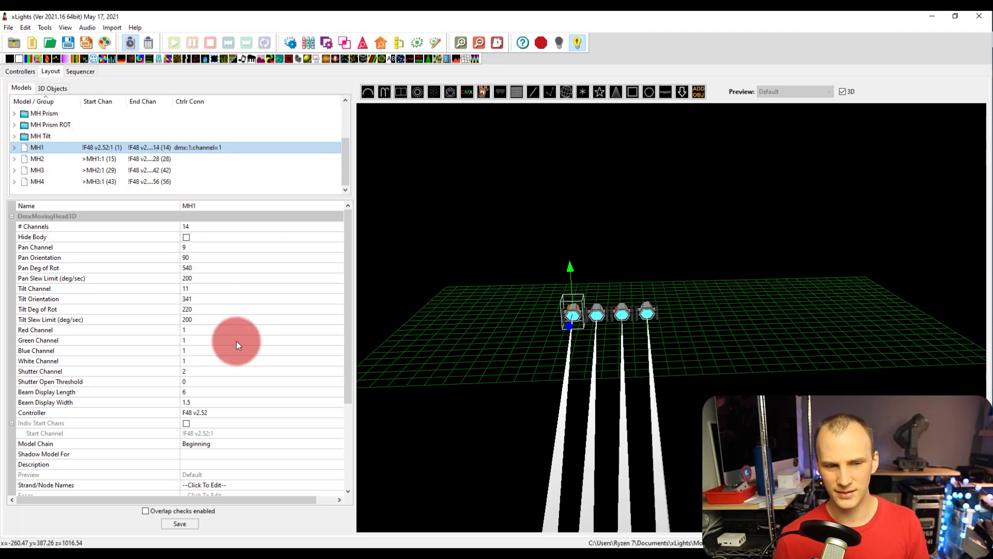
scroll(237, 341, down, 4)
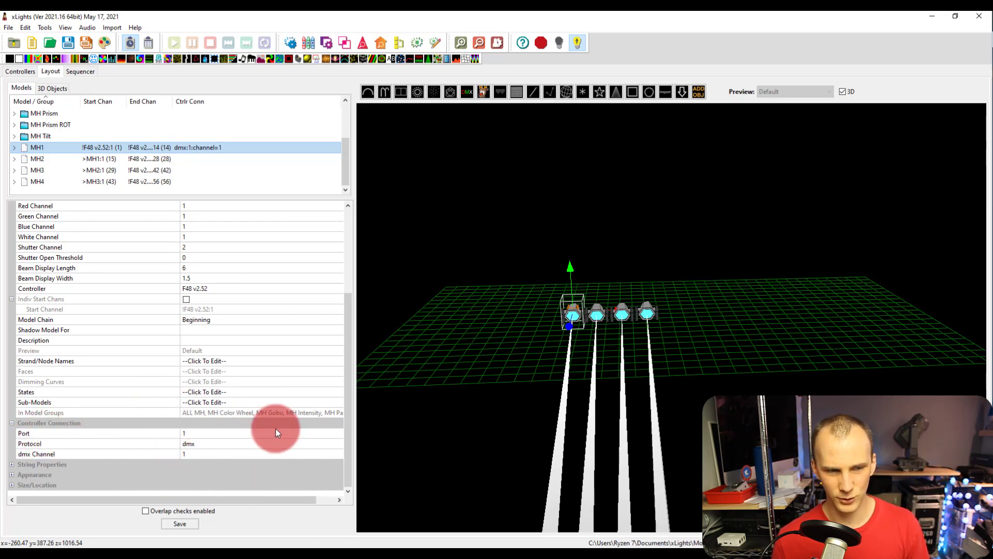
scroll(117, 343, up, 4)
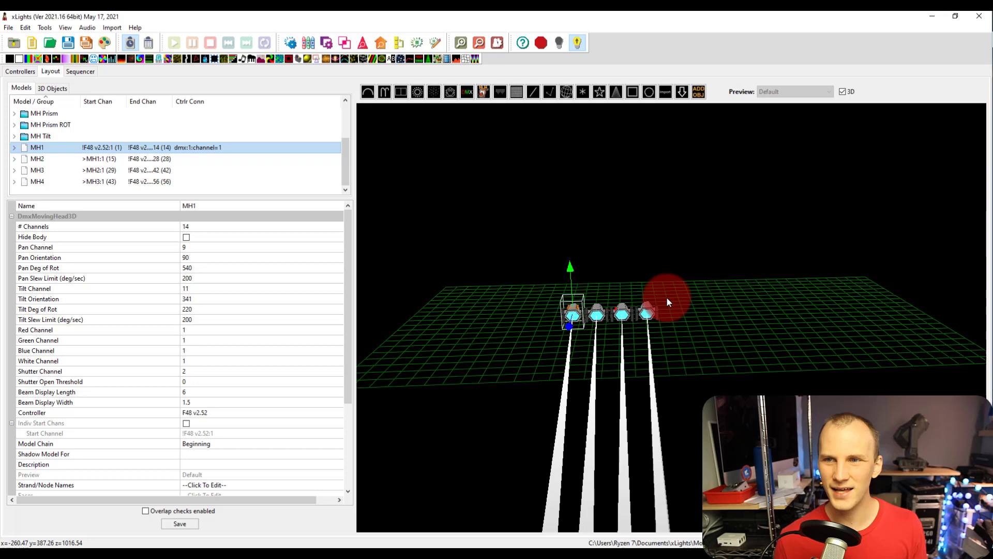
click(771, 96)
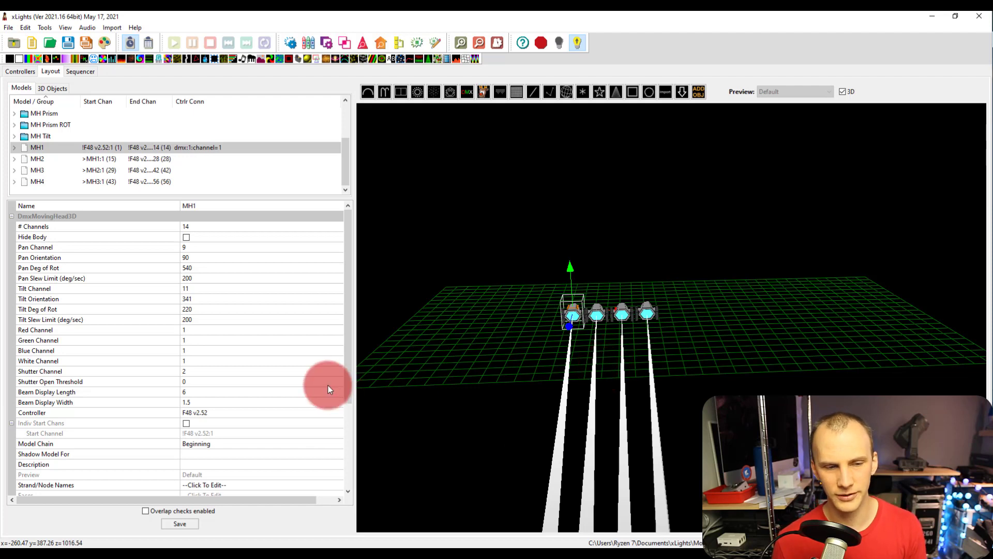
scroll(330, 389, down, 4)
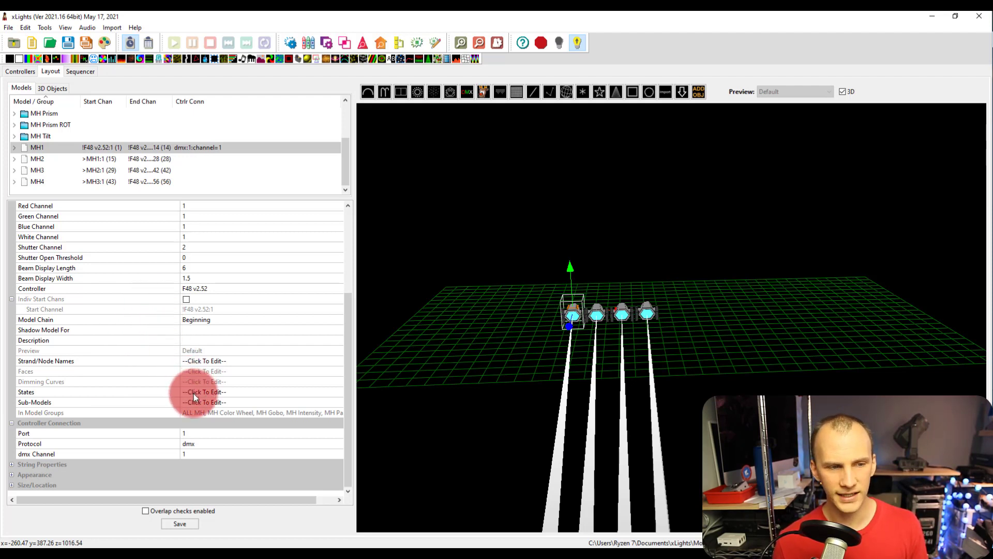
click(213, 361)
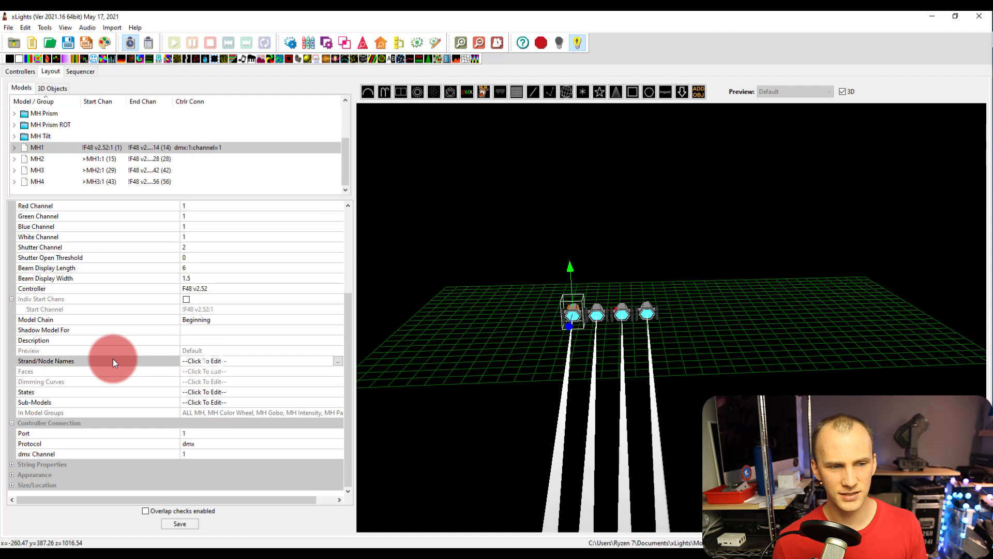
click(338, 361)
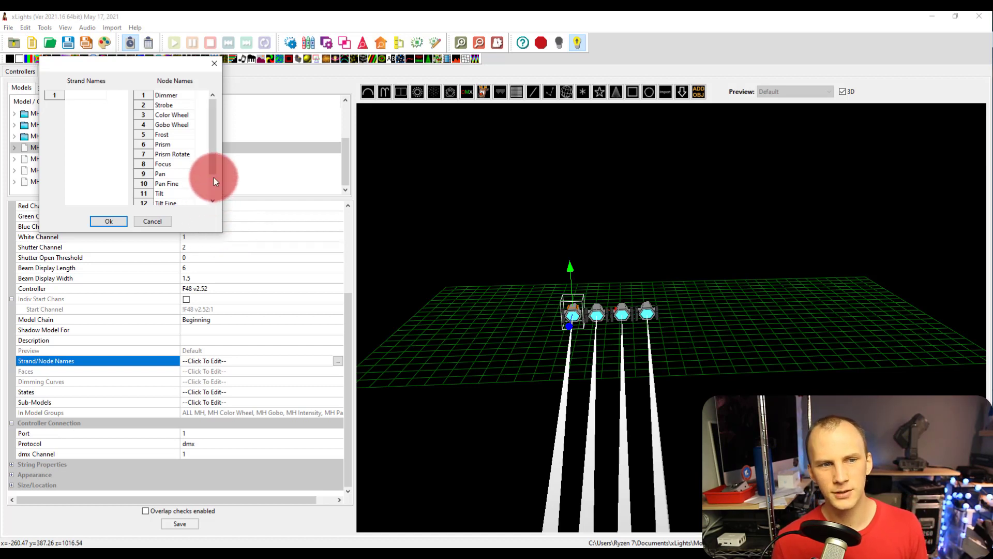
drag(213, 163, 216, 204)
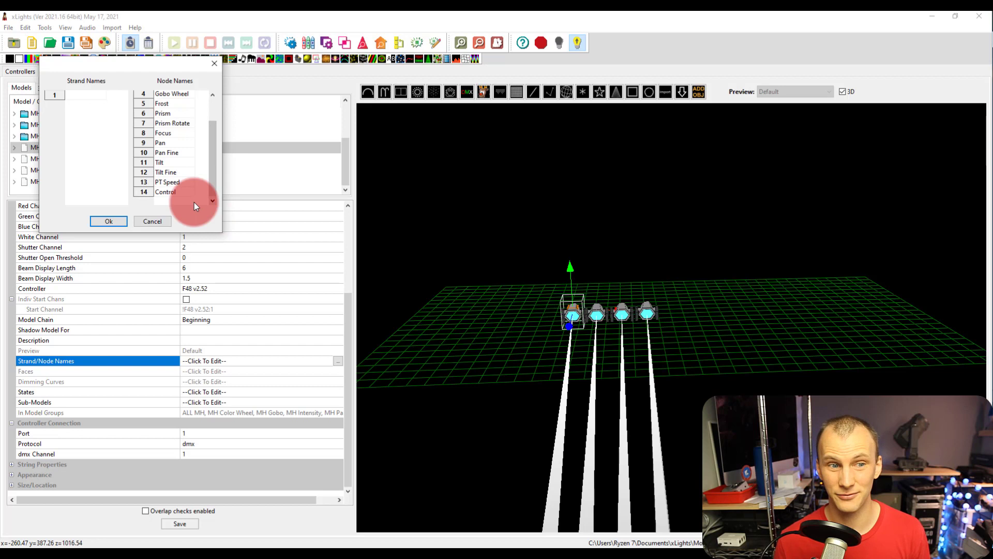
click(168, 222)
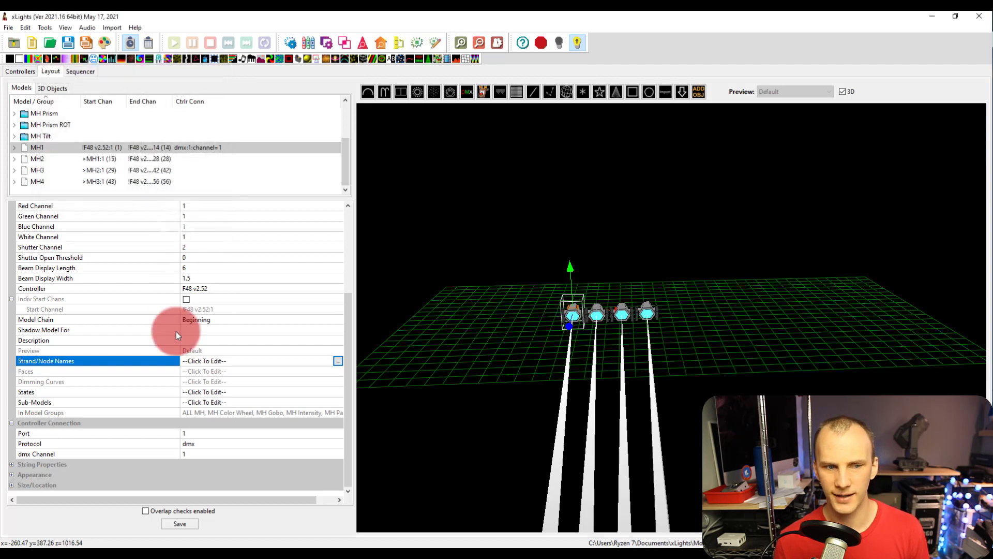
click(230, 386)
click(231, 392)
click(234, 401)
click(303, 402)
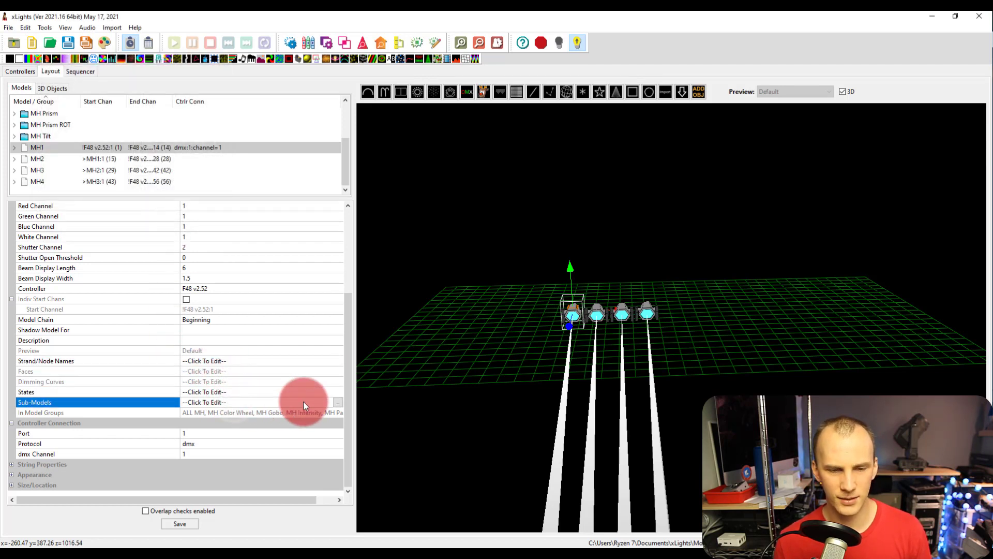
click(338, 403)
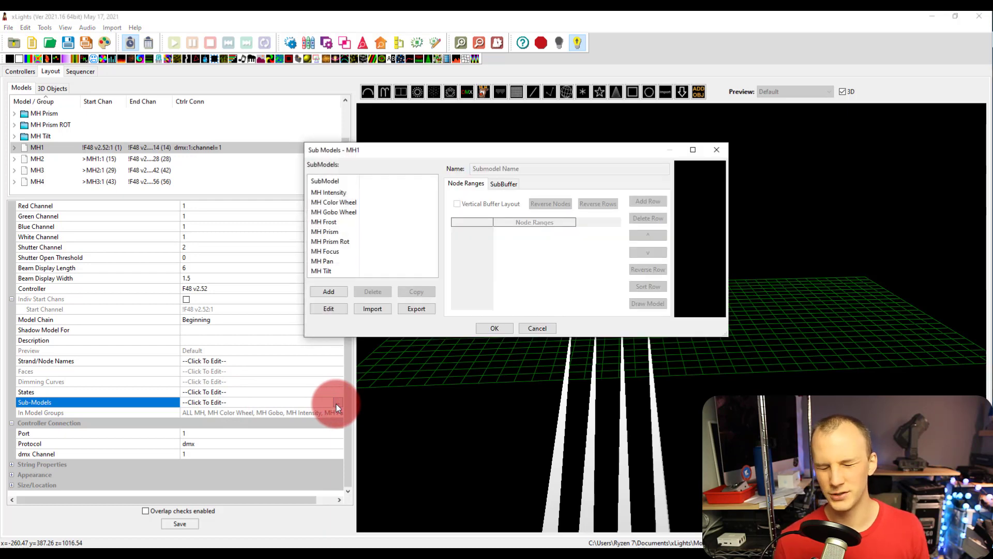
click(370, 310)
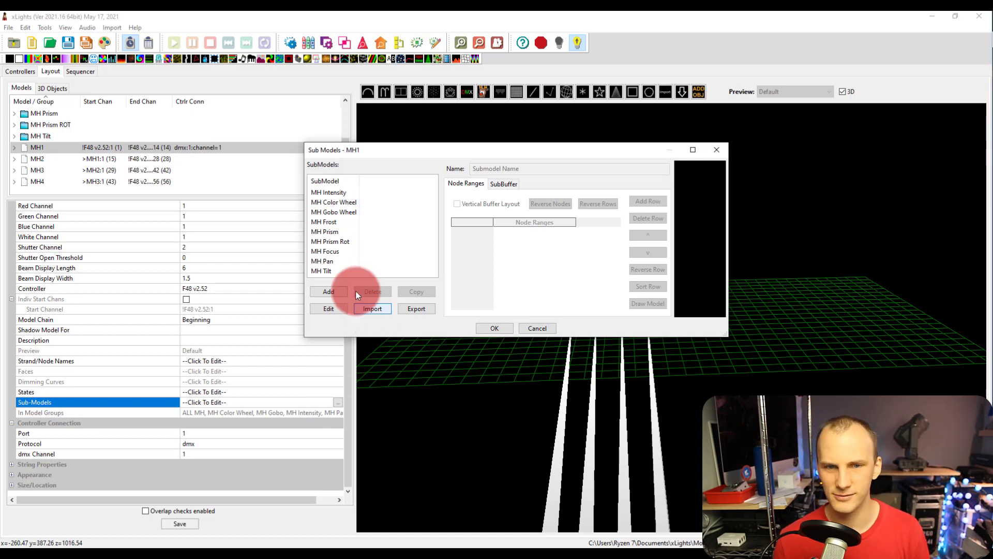
click(335, 202)
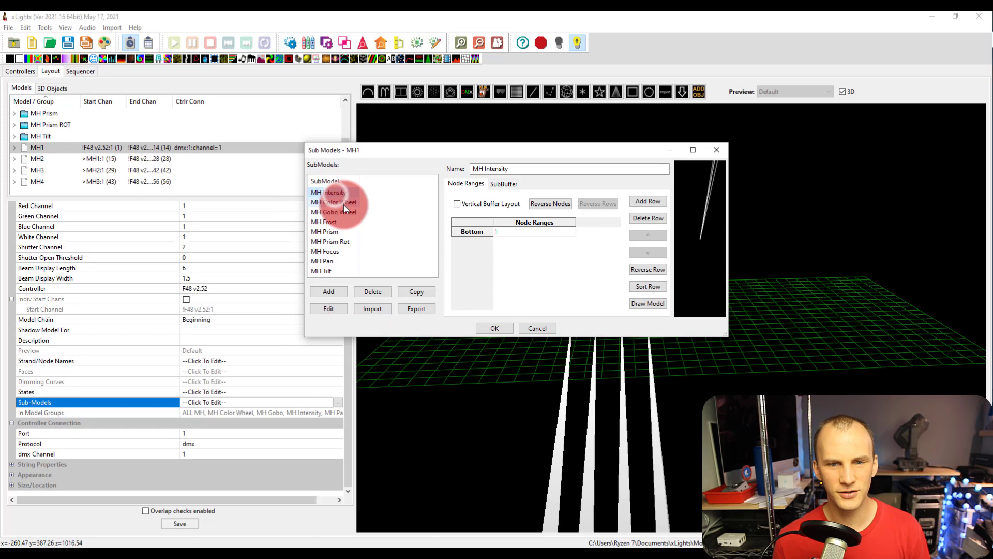
click(345, 221)
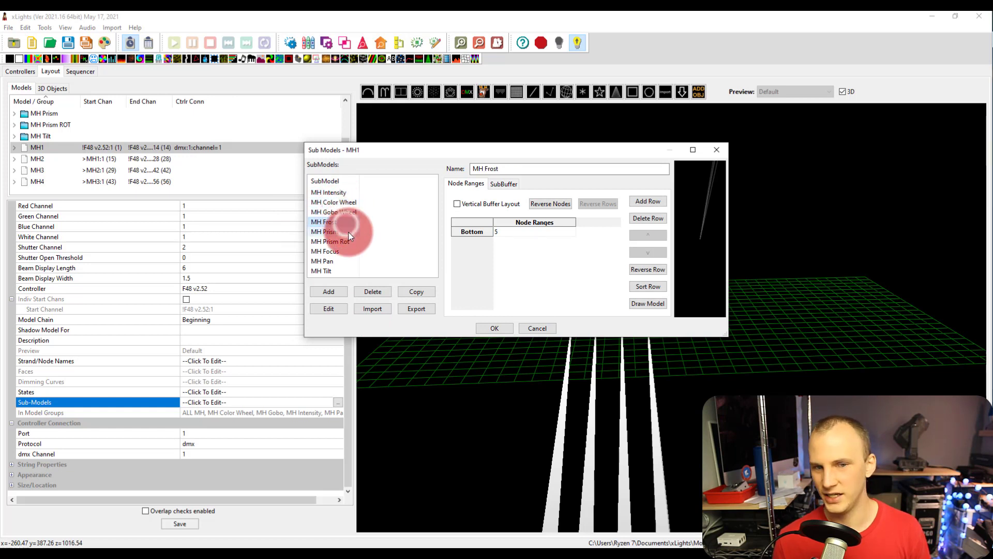
click(350, 232)
click(350, 241)
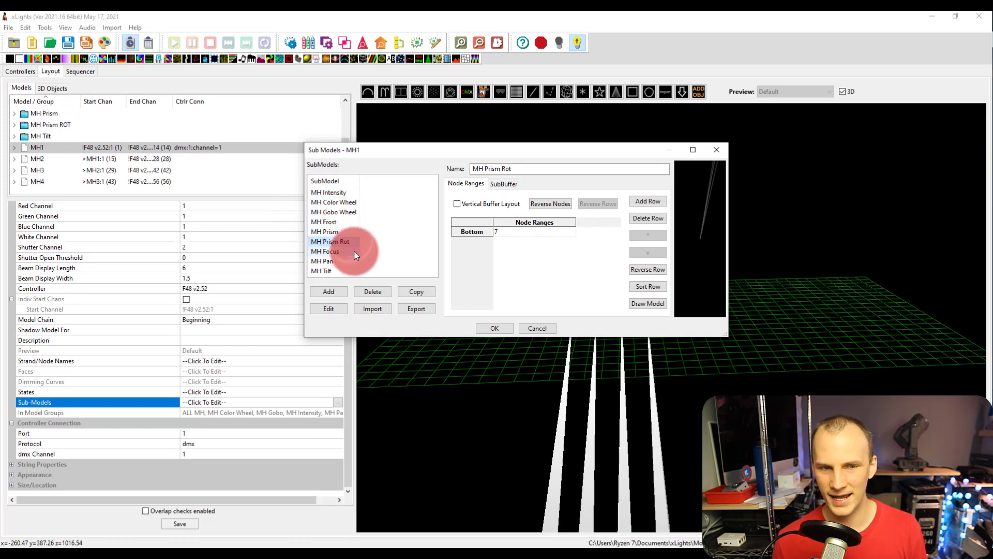
click(354, 251)
click(349, 260)
click(348, 270)
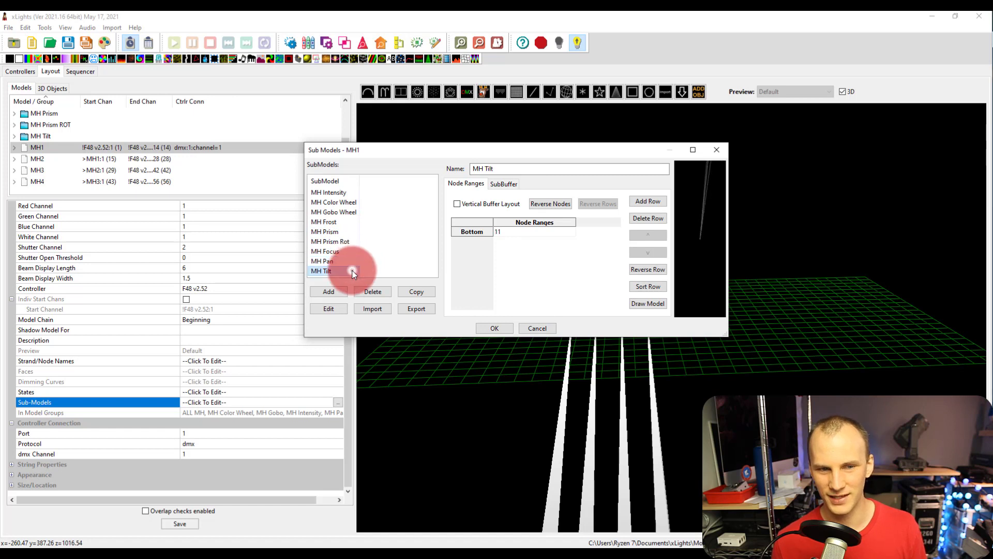
click(343, 202)
click(341, 212)
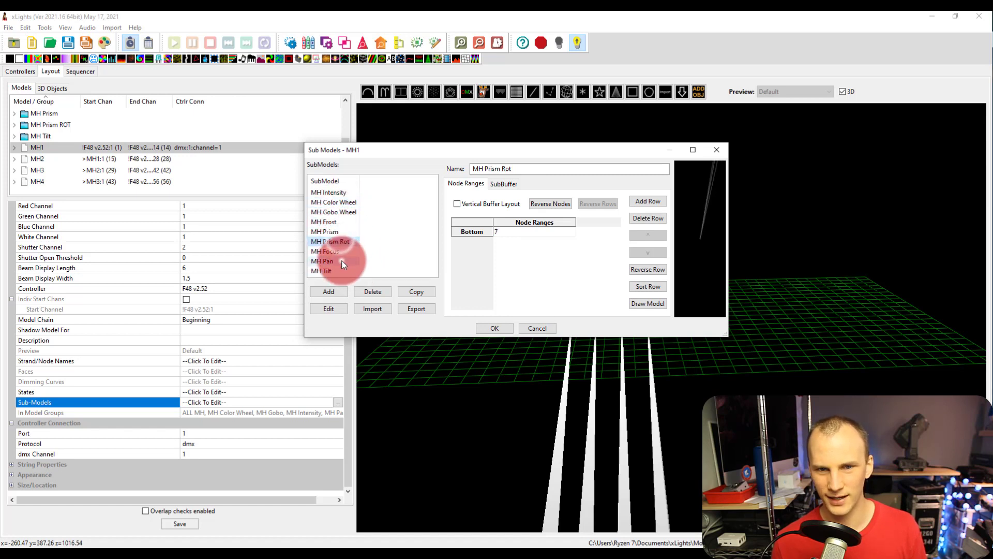
click(343, 261)
click(337, 192)
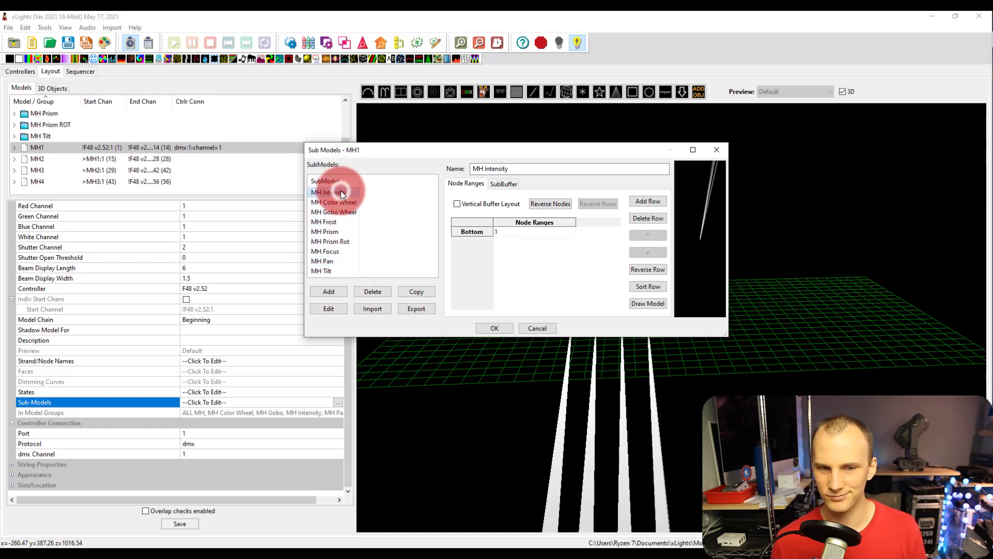
click(541, 329)
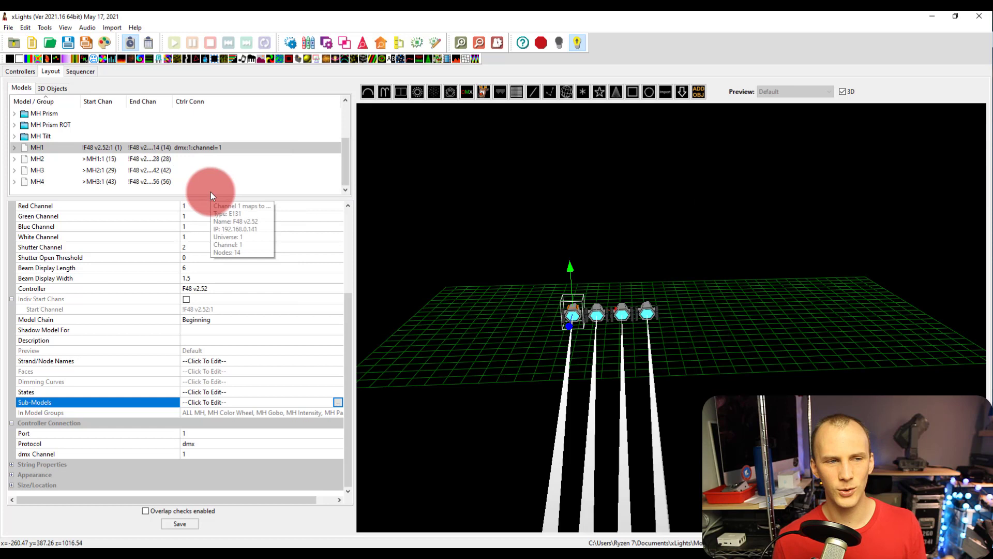
scroll(210, 191, up, 2)
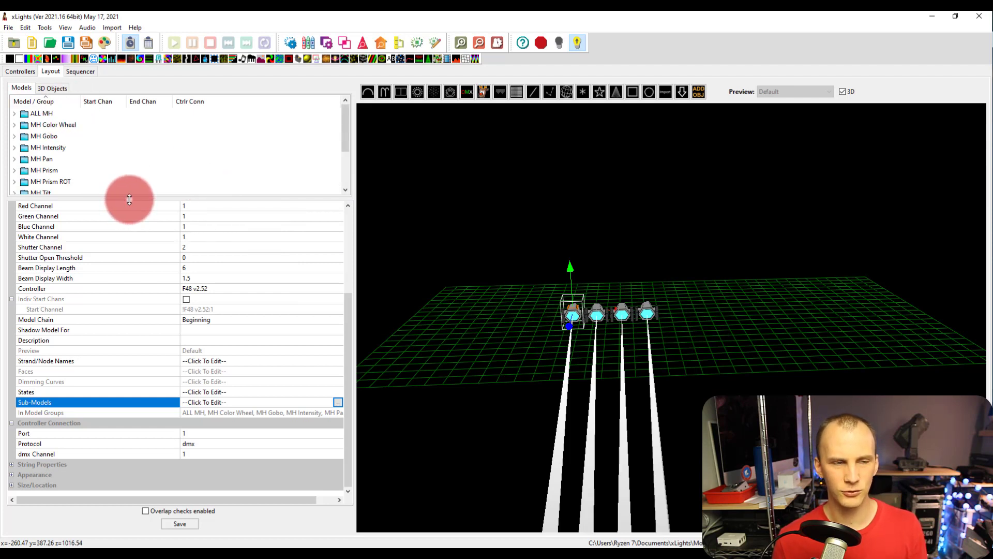
drag(129, 199, 147, 283)
click(39, 121)
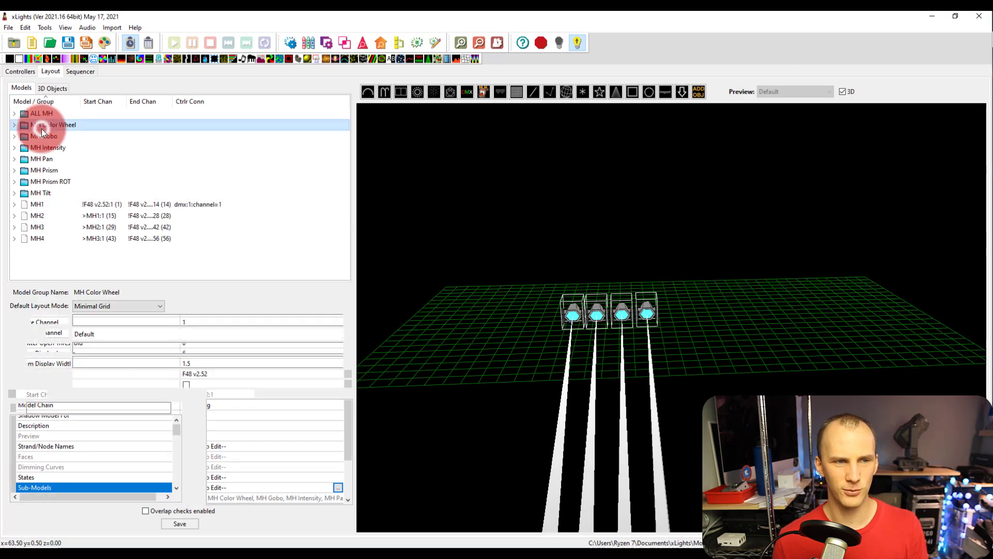
click(44, 139)
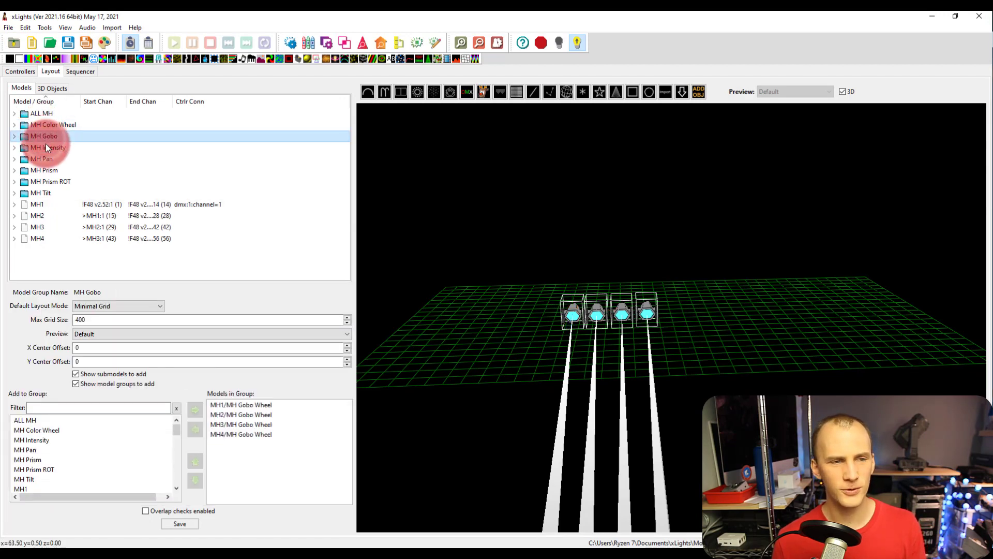
click(47, 146)
click(49, 166)
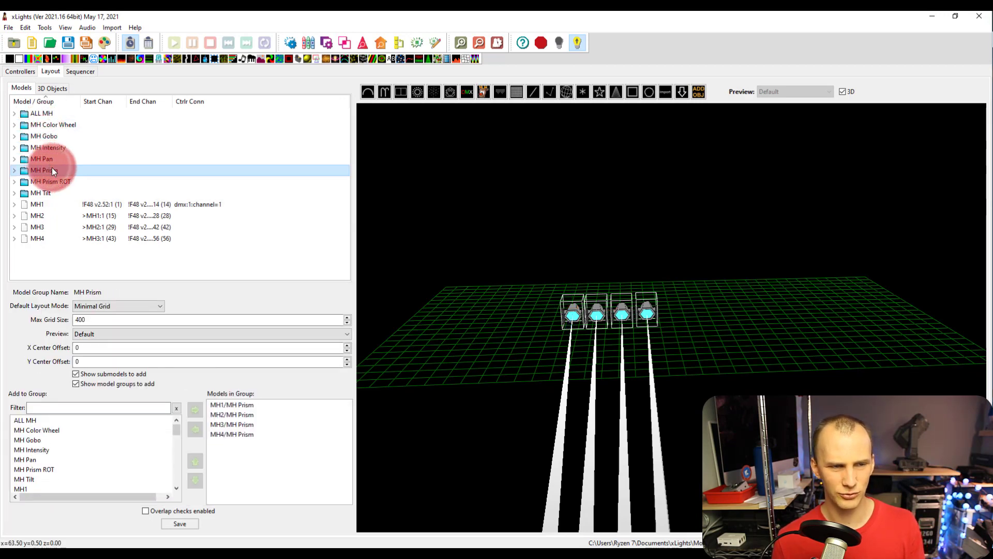
click(53, 192)
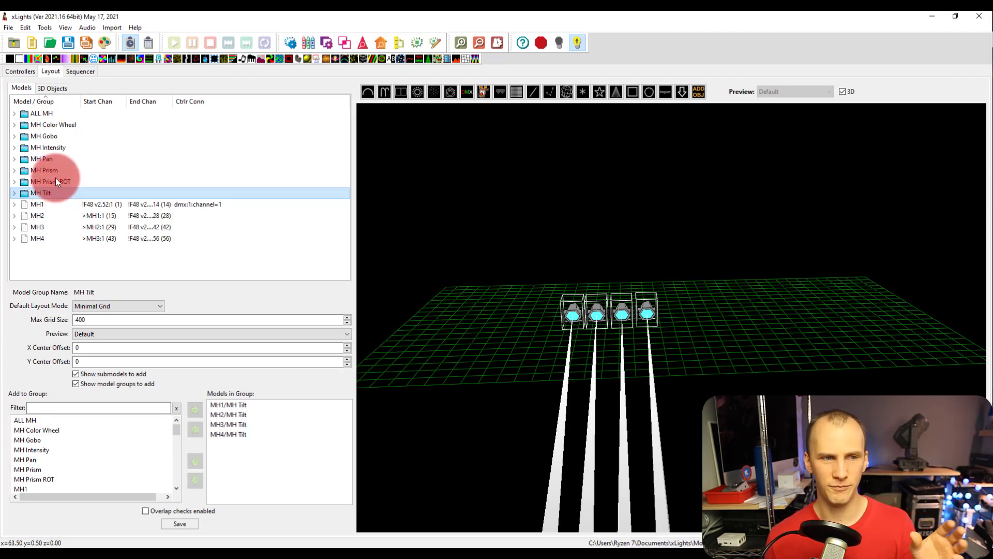
right_click(63, 256)
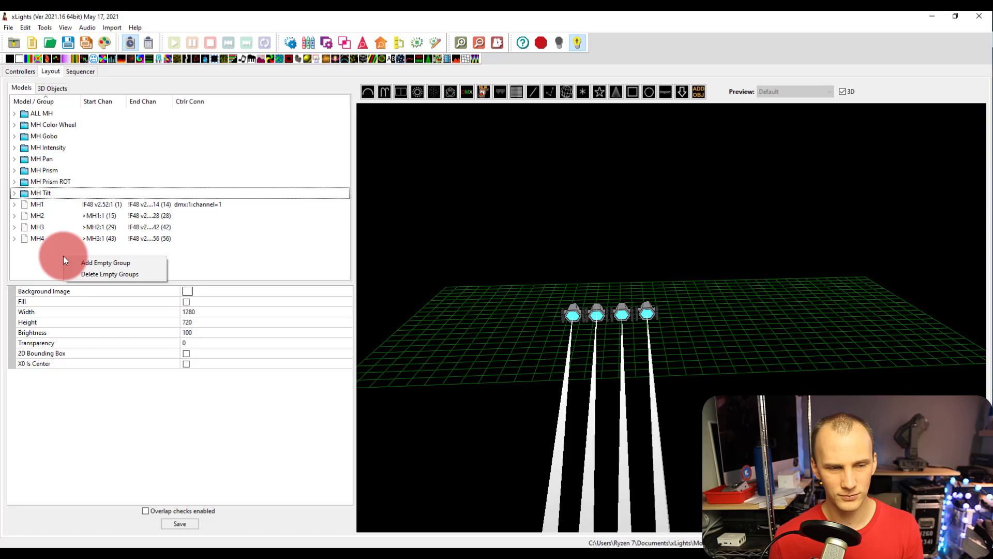
click(59, 247)
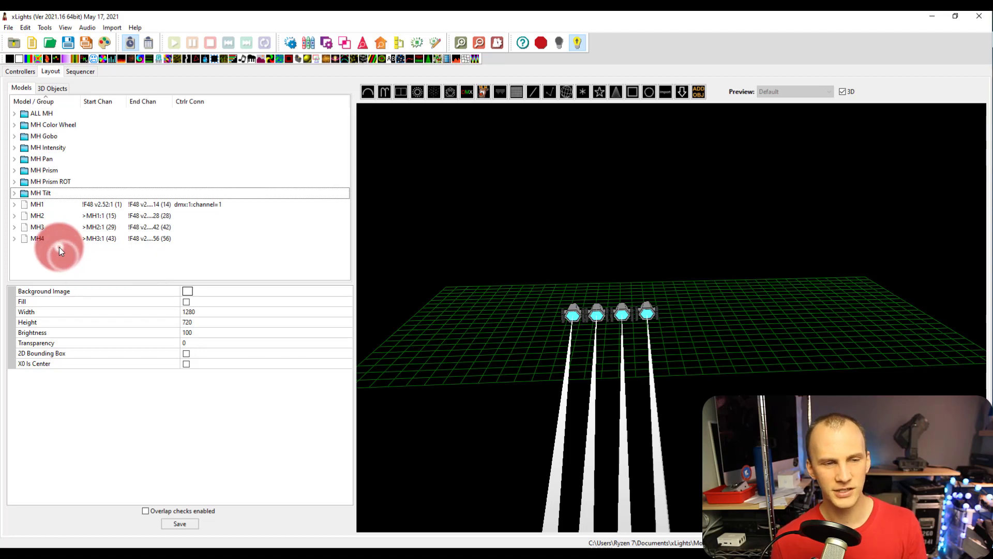
click(82, 204)
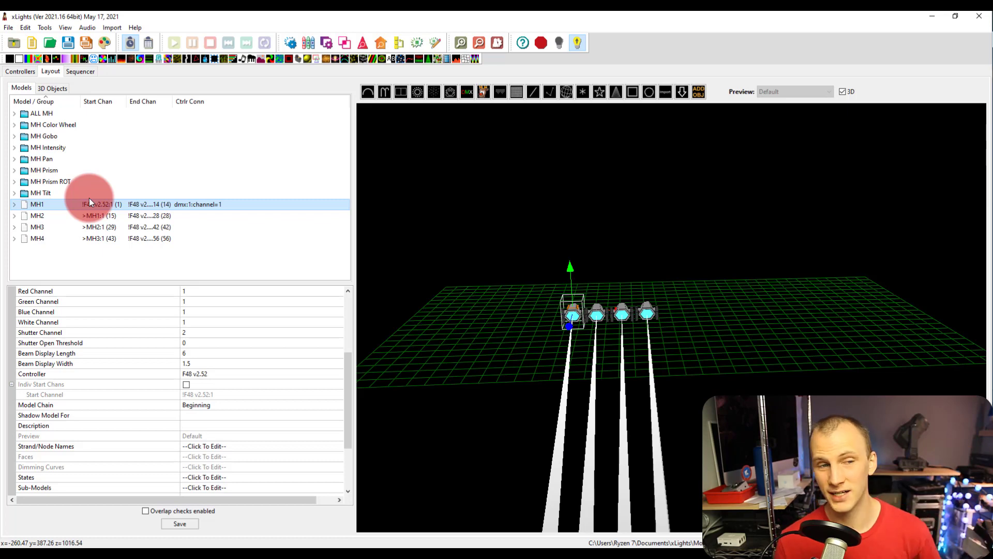
Step: Discard changes, enable live output, and create a new 20fps animation sequence via Quick Start
click(70, 76)
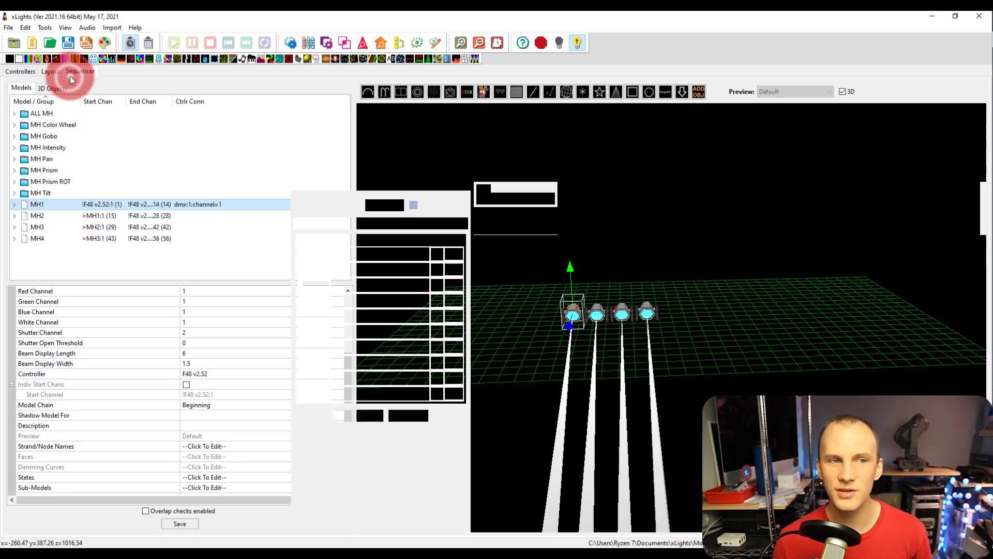
click(46, 44)
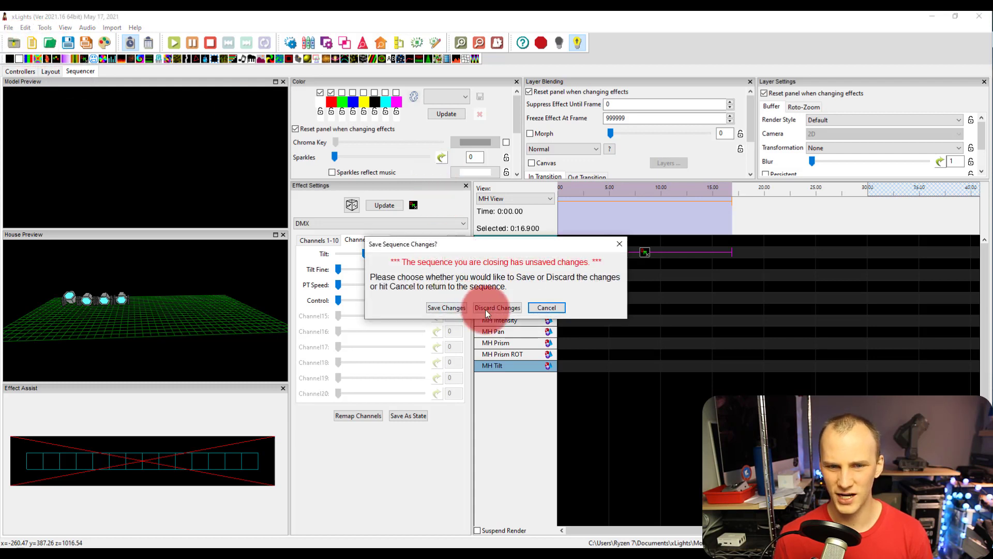
click(487, 307)
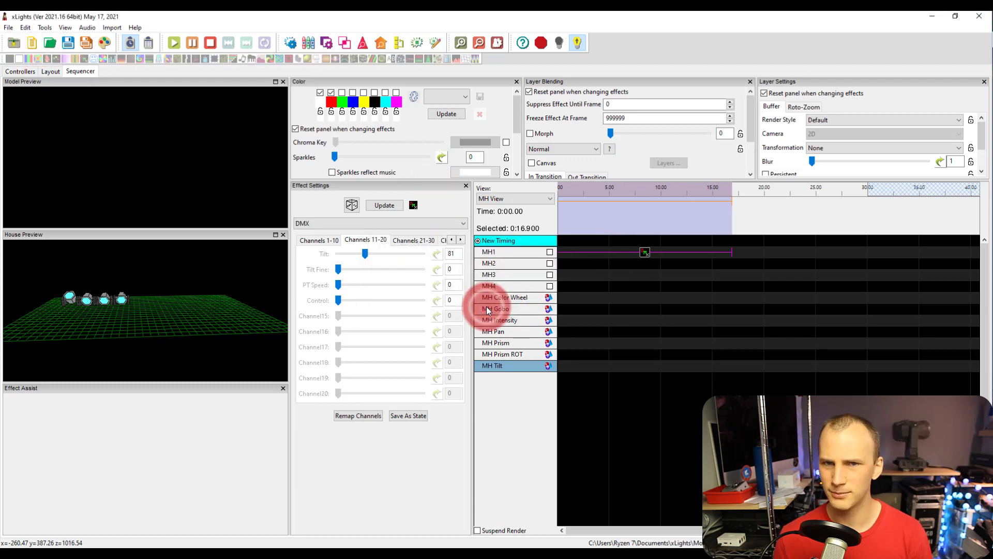
click(583, 47)
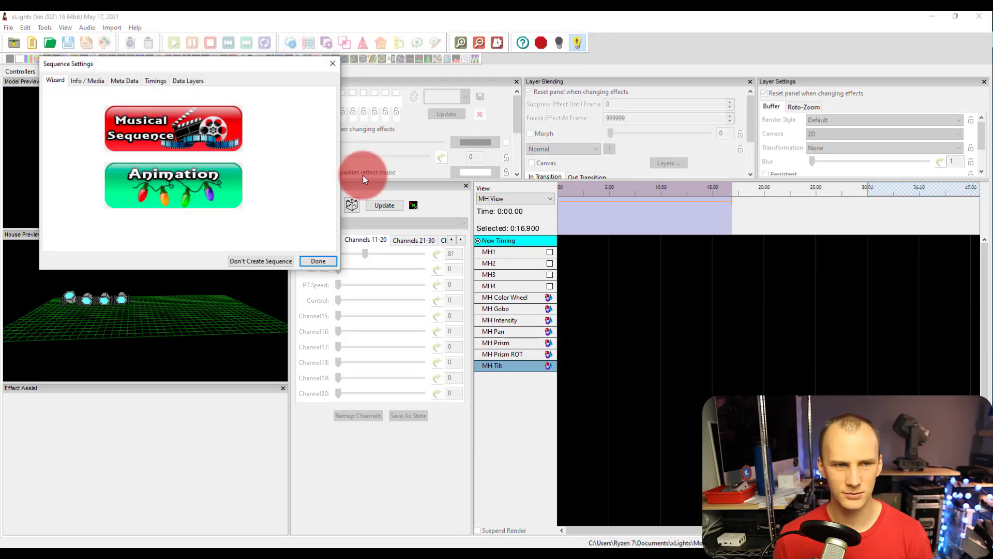
click(219, 197)
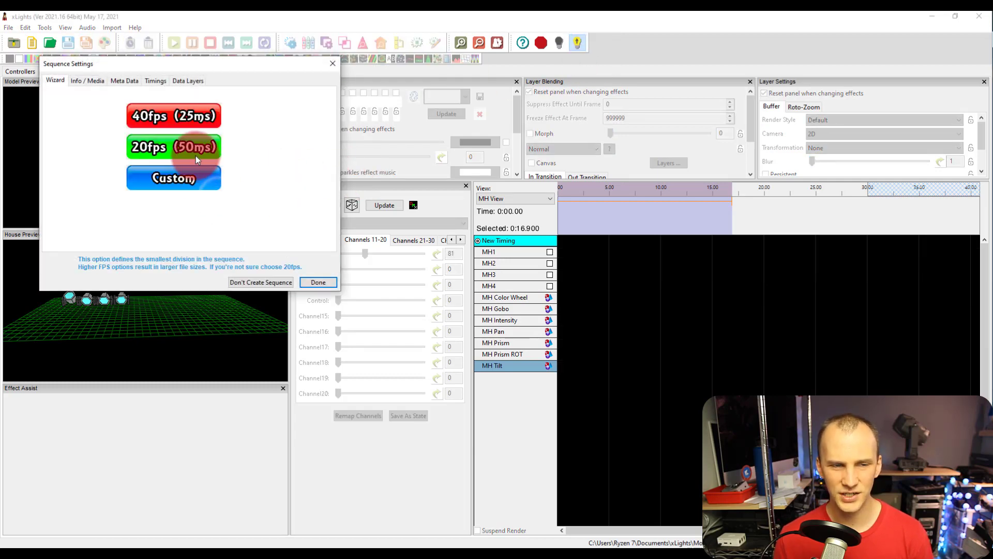
click(196, 157)
click(196, 177)
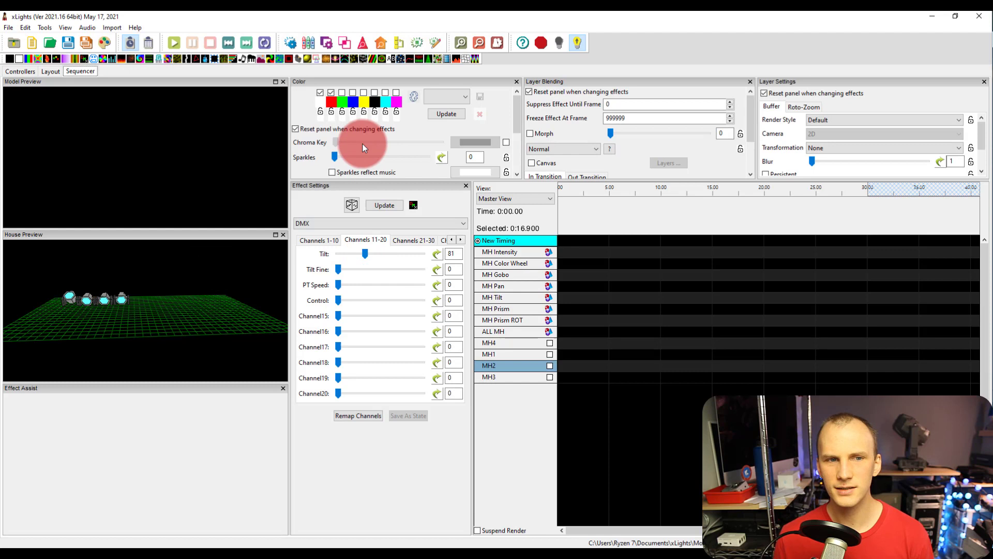
Step: Keep Master View and look over the MH Intensity and MH1–MH4 rows
click(514, 257)
click(517, 196)
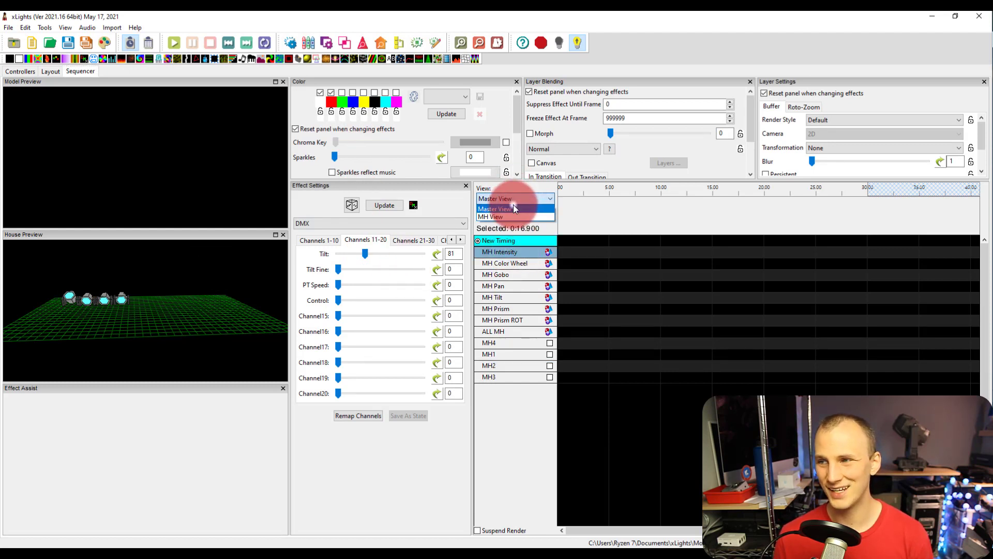
click(514, 207)
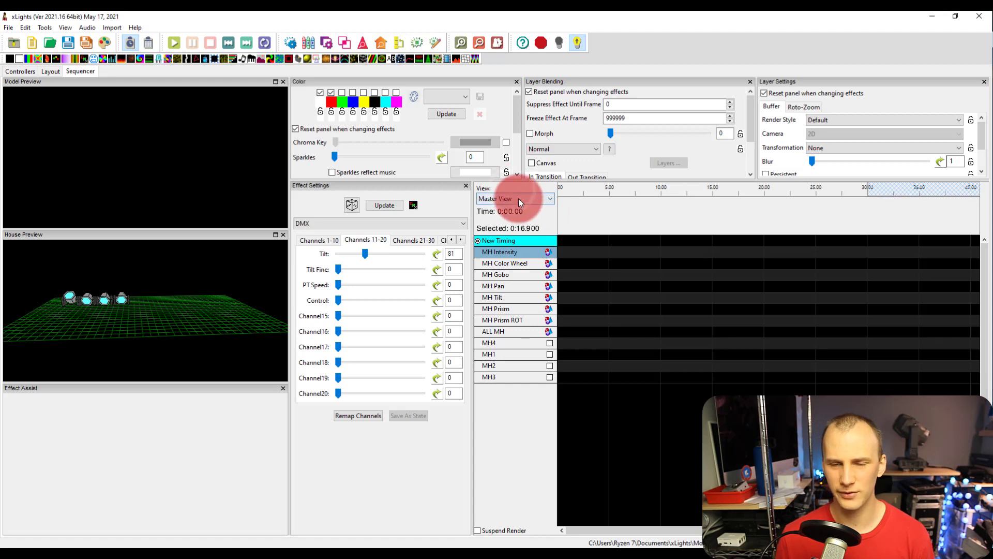
click(519, 200)
click(529, 198)
click(550, 251)
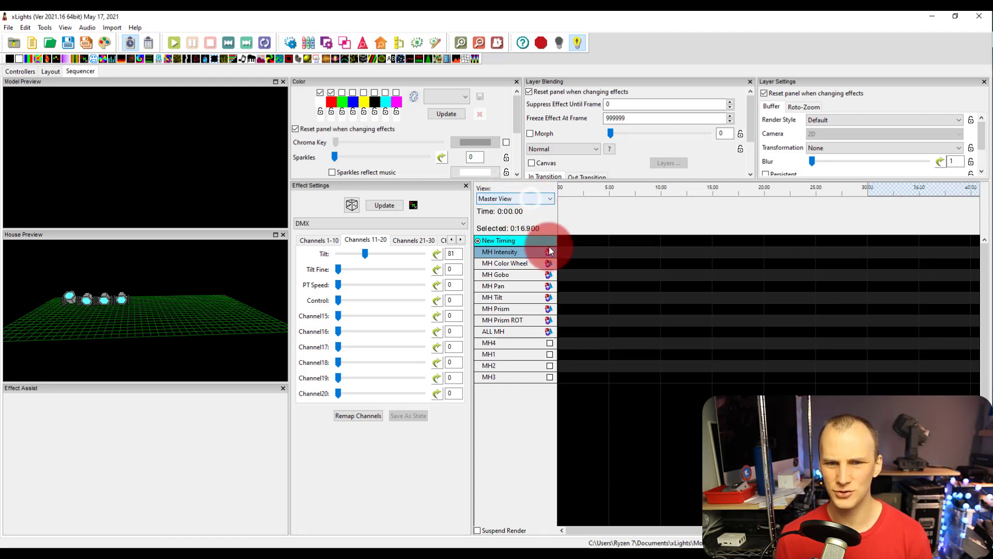
mouse_move(549, 251)
mouse_down()
mouse_move(515, 292)
mouse_move(566, 294)
mouse_move(515, 236)
mouse_move(727, 250)
mouse_move(705, 353)
mouse_up()
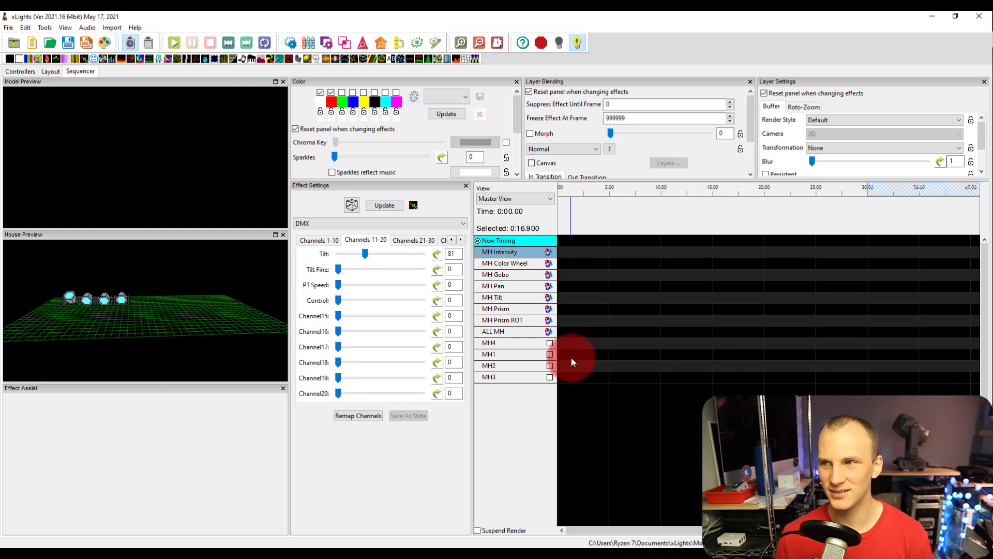
drag(571, 358, 499, 293)
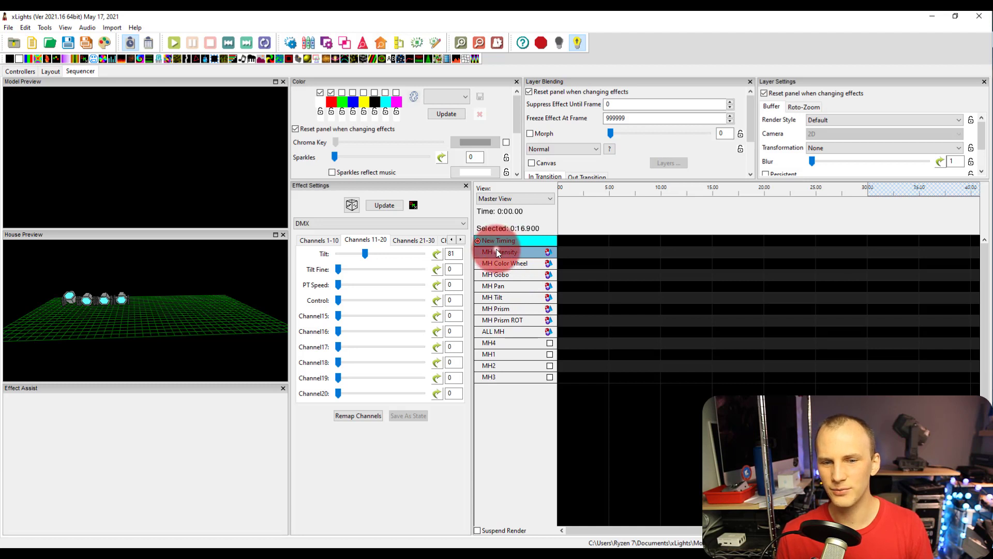
click(489, 341)
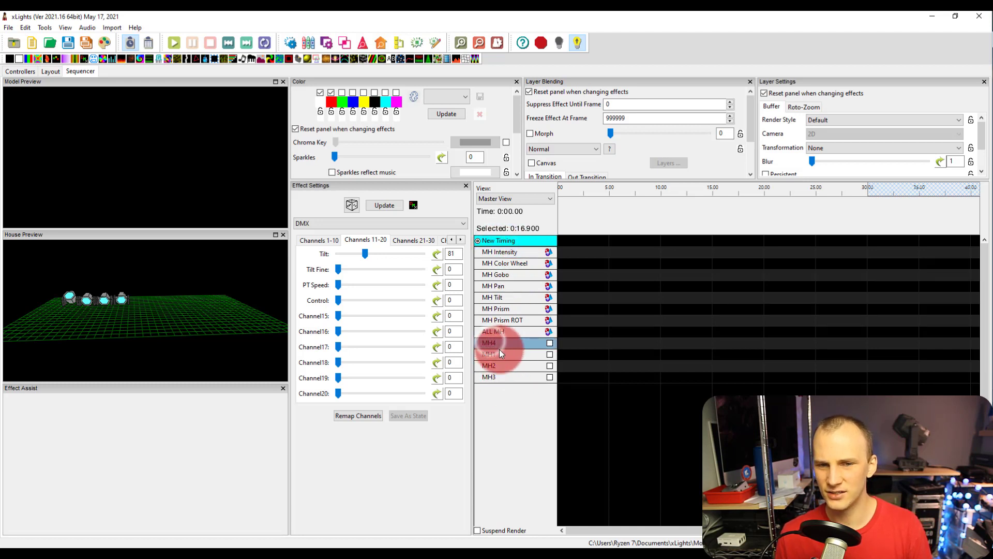
click(498, 352)
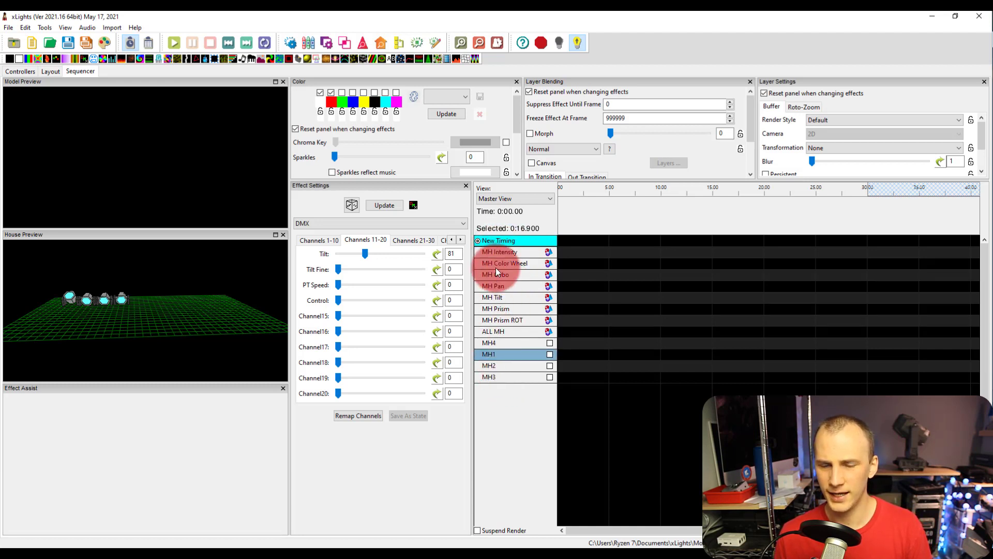
click(501, 253)
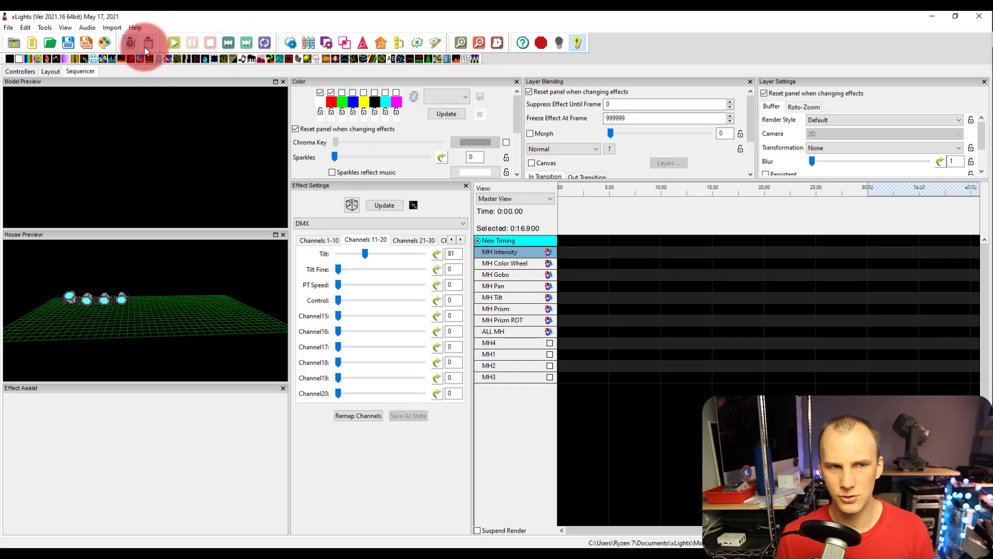
Step: Add a DMX effect to MH1, stretch it to 8.85 s, and review its channels
drag(86, 58, 570, 355)
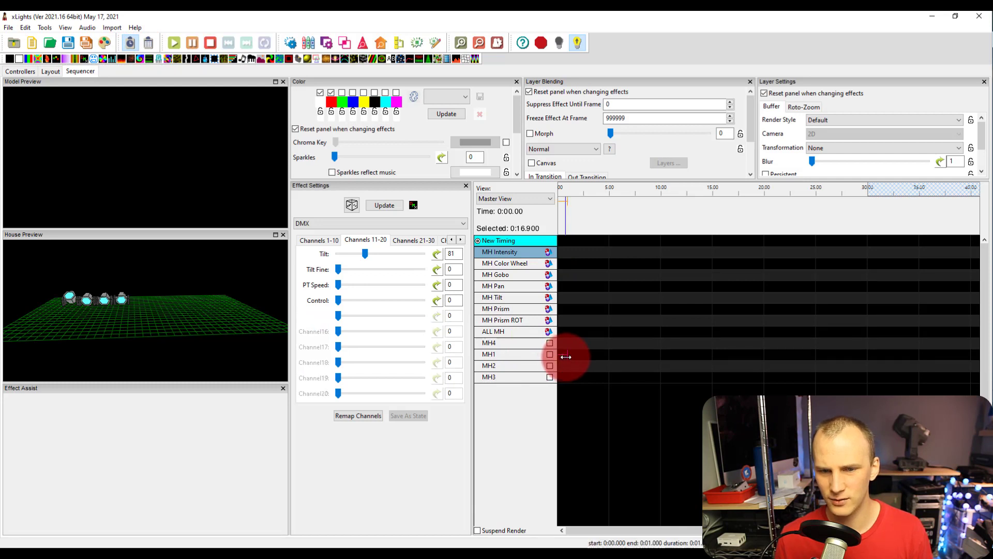
drag(636, 357, 648, 355)
click(603, 355)
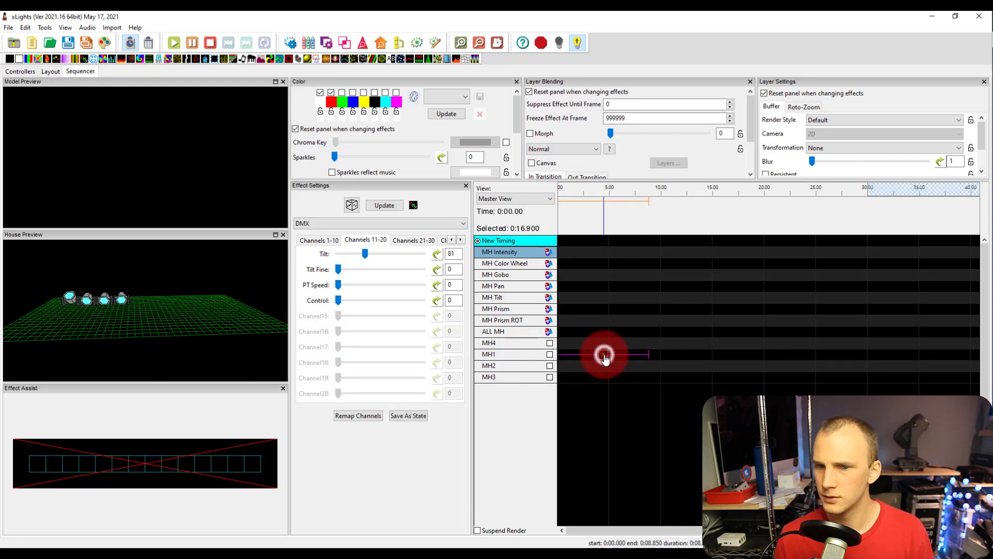
click(712, 253)
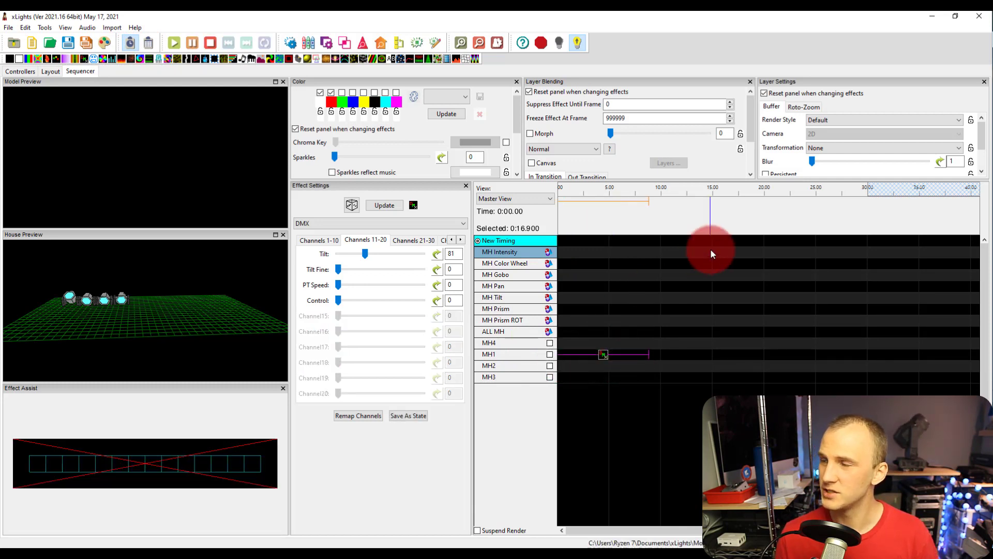
click(320, 240)
click(354, 239)
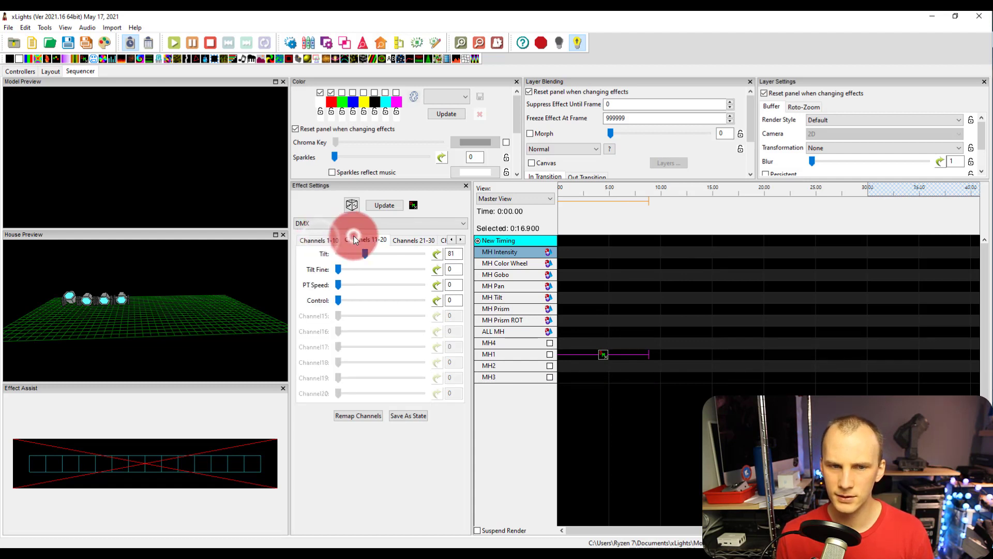
click(319, 239)
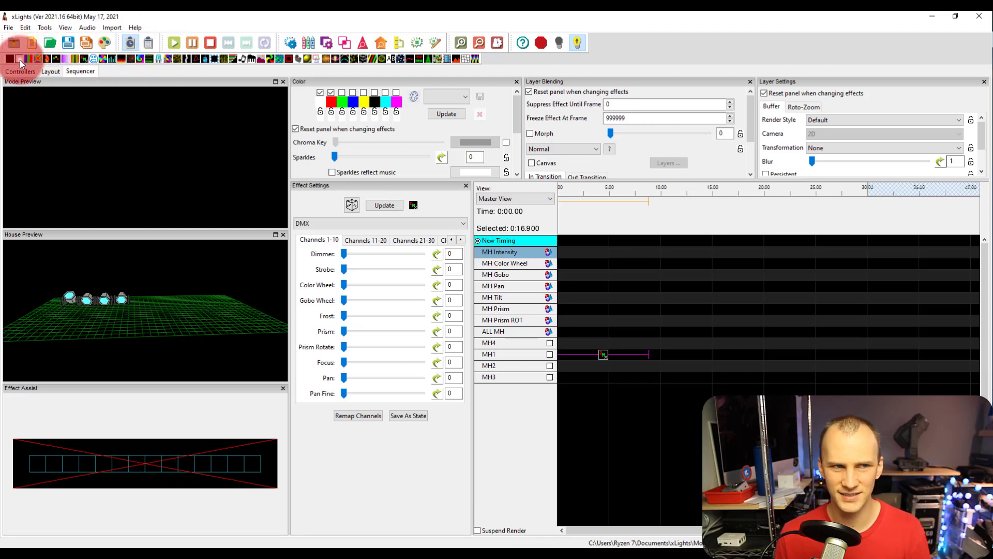
Step: Add a 0–10 s On effect at full intensity to MH Intensity and preview playback
mouse_move(19, 59)
mouse_down()
mouse_move(606, 329)
mouse_move(570, 237)
mouse_move(570, 254)
mouse_move(667, 253)
mouse_move(610, 256)
mouse_up()
click(576, 205)
click(572, 189)
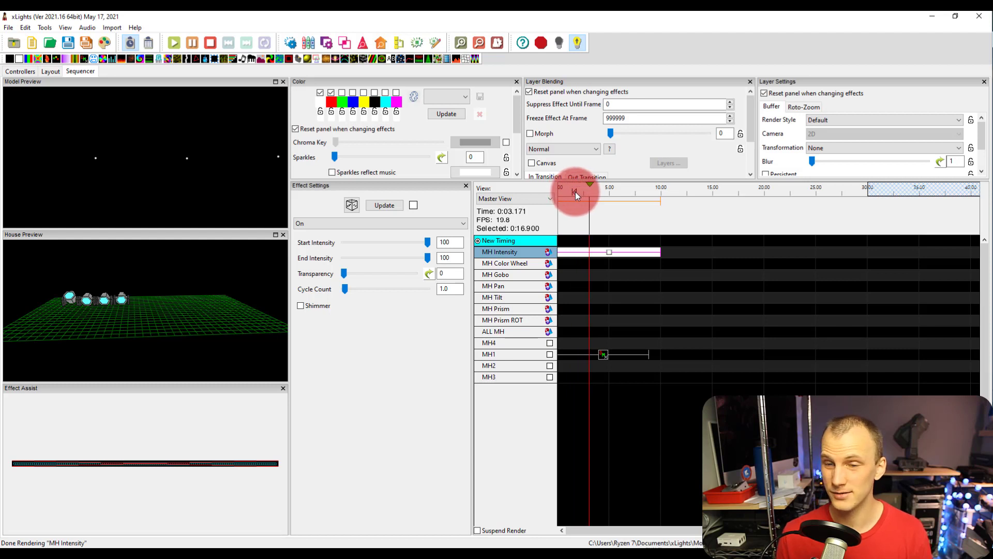
key(space)
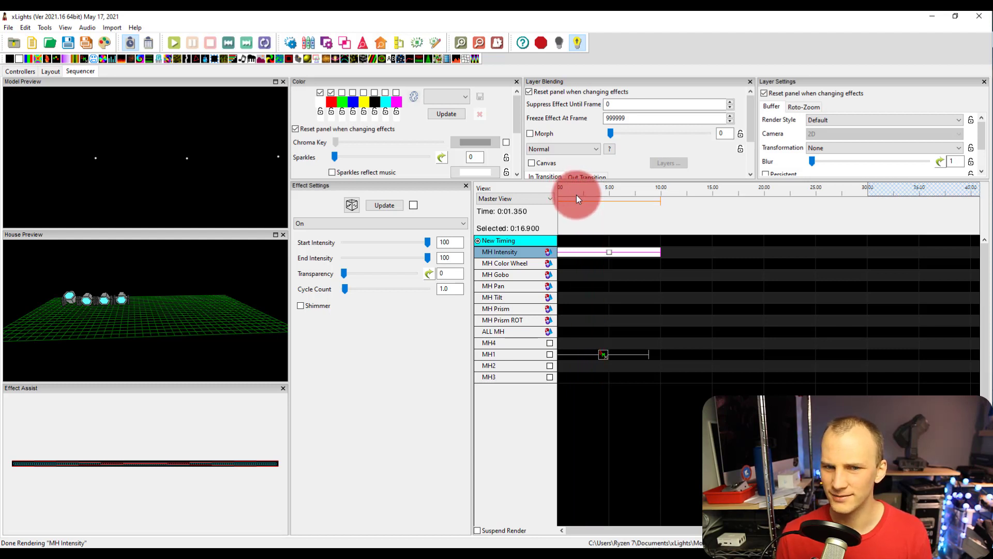
Step: Switch to MH View and expand MH Intensity into MH1–MH4 Intensity rows
click(515, 195)
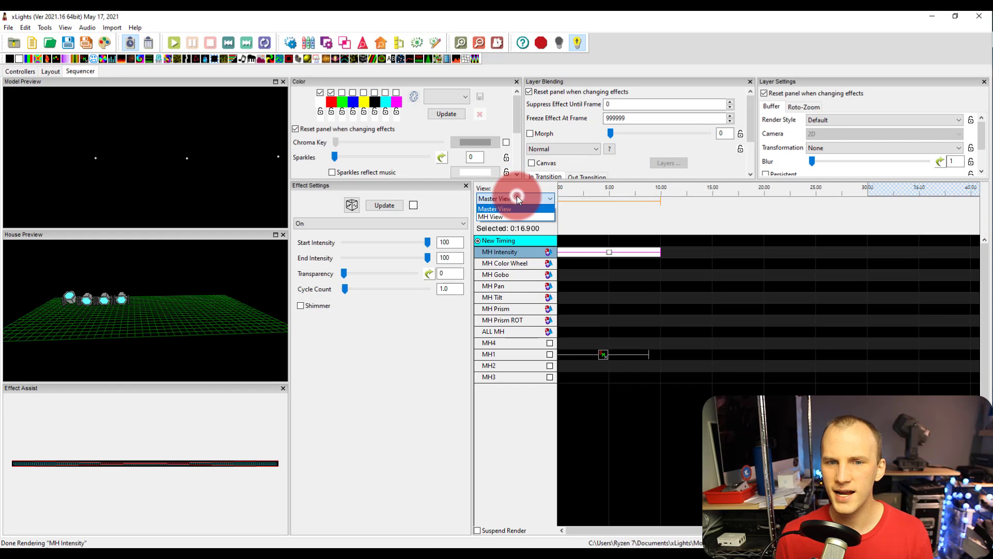
click(526, 219)
click(560, 191)
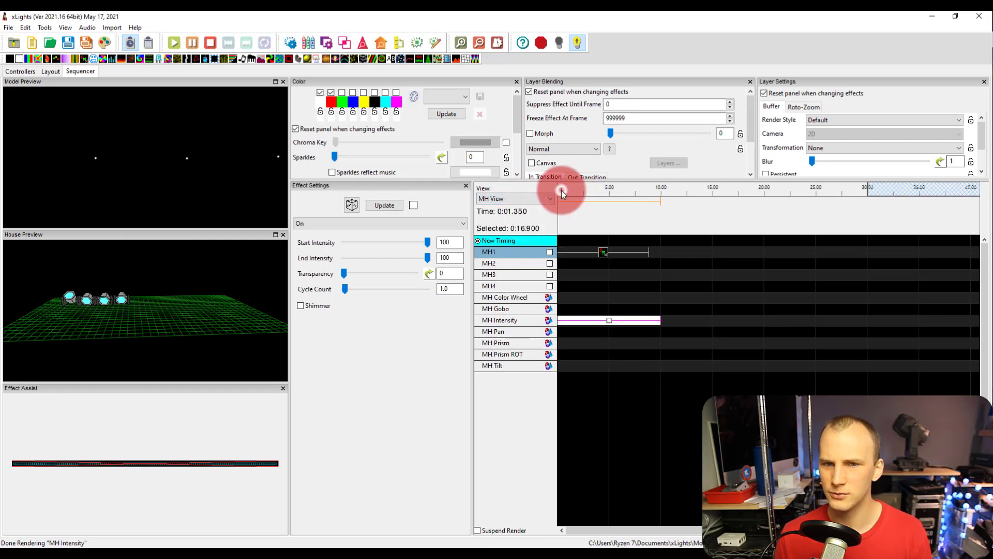
click(609, 320)
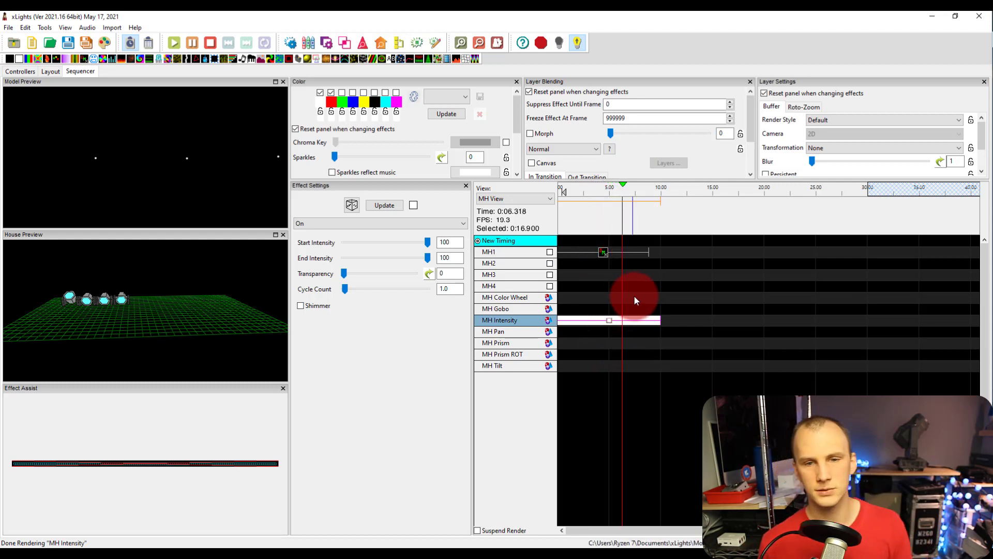
click(604, 253)
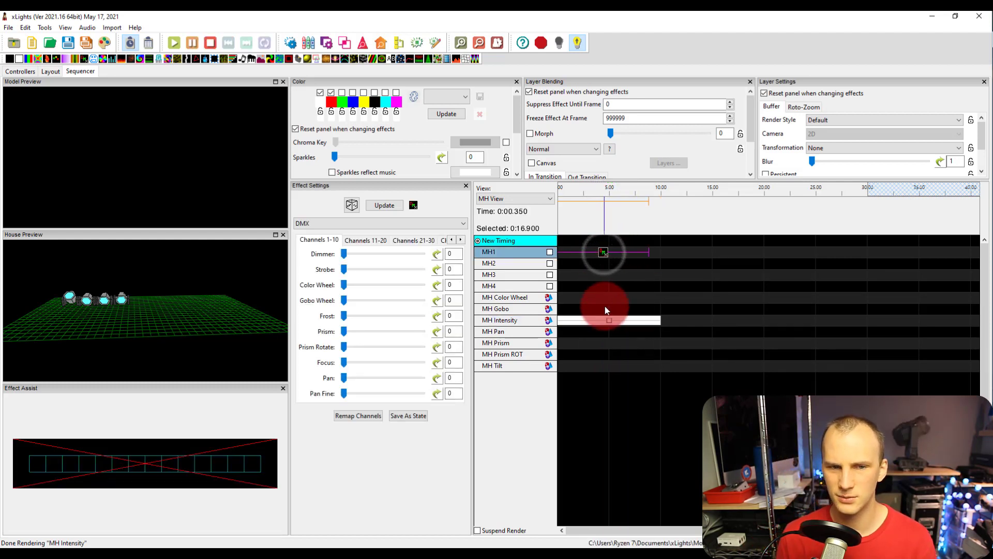
click(610, 320)
click(600, 241)
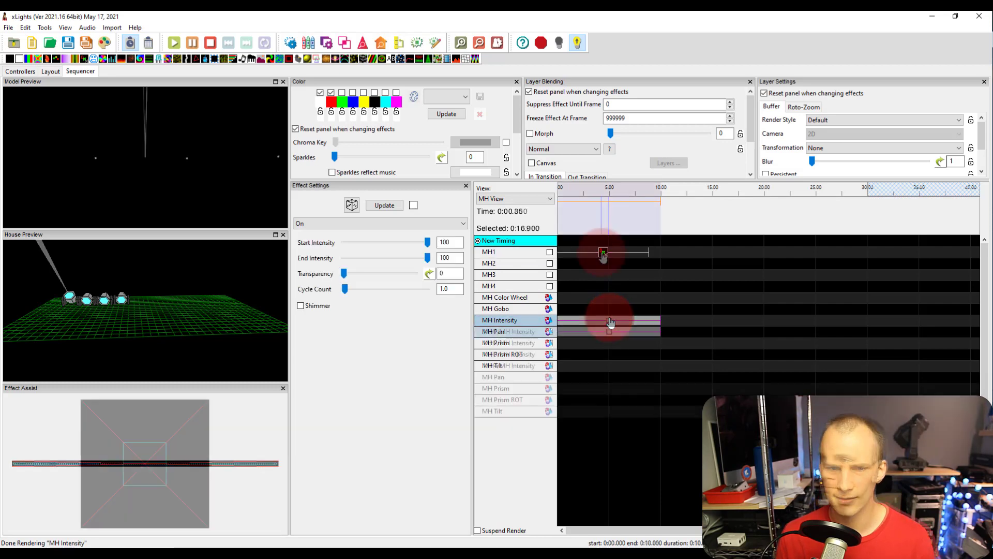
click(550, 332)
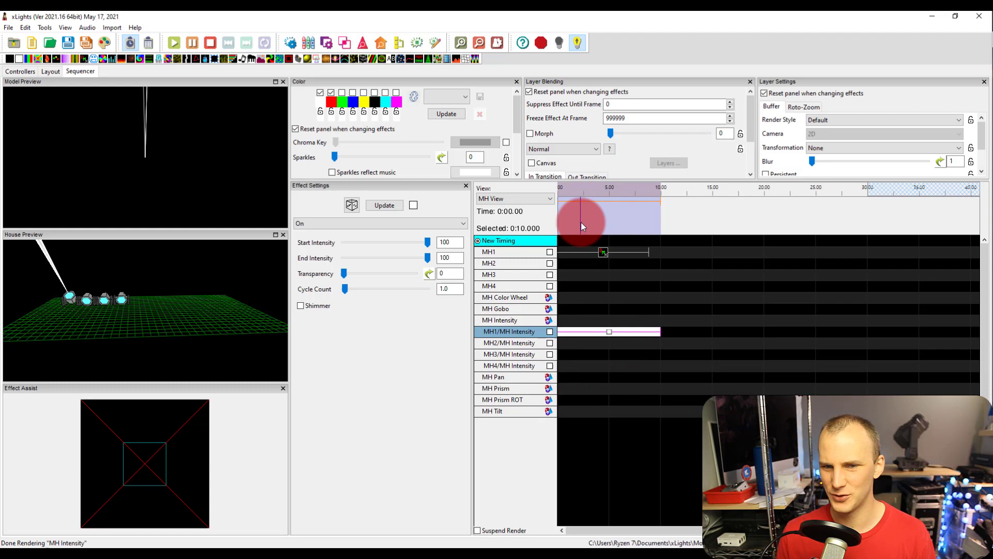
Step: Set the MH1/MH Intensity On effect to Start Intensity 47 and End Intensity 48
click(603, 252)
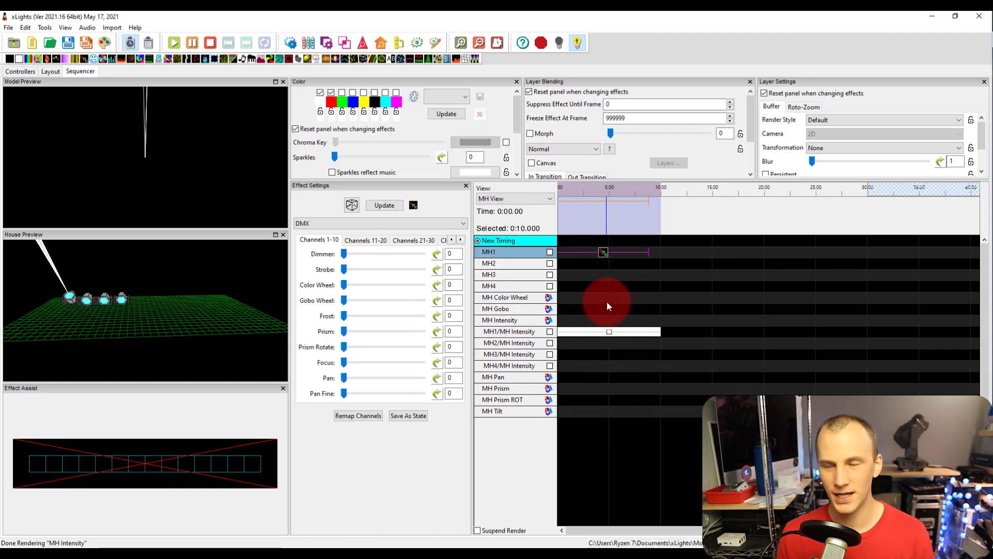
click(609, 332)
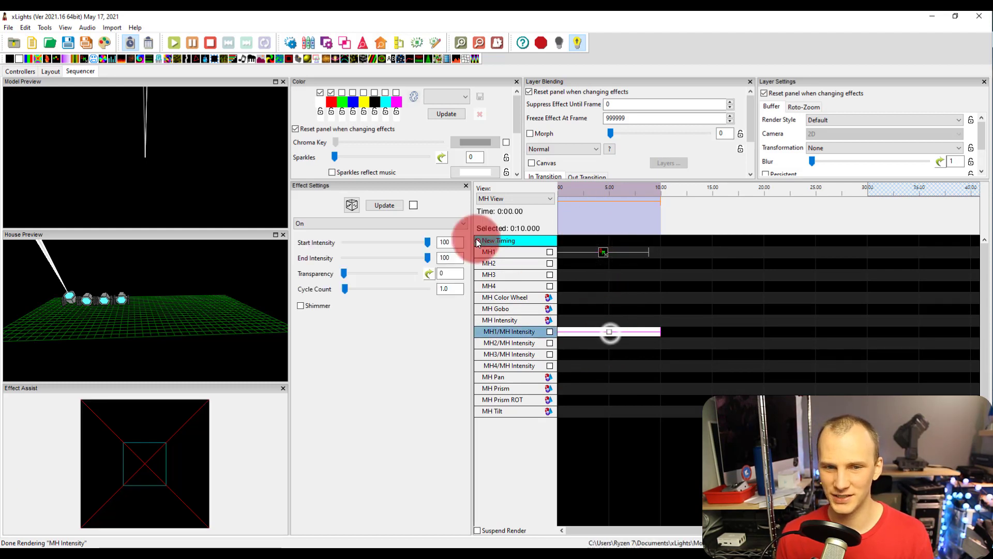
drag(437, 241, 382, 243)
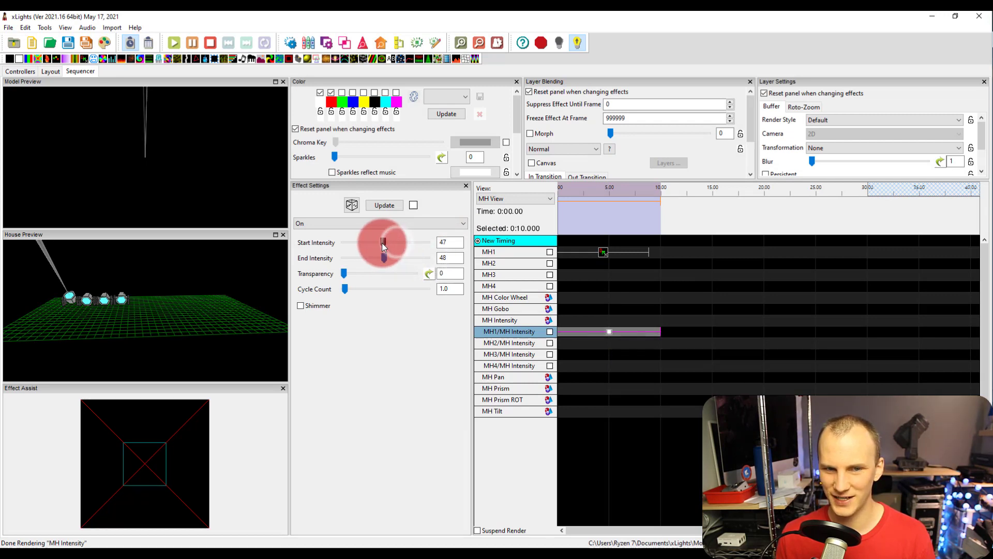
click(601, 203)
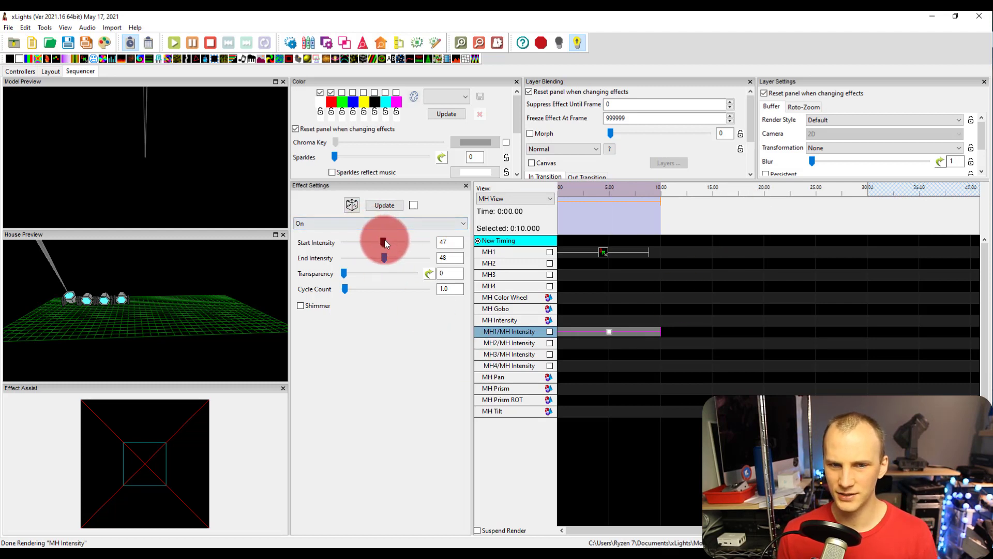
drag(385, 244, 288, 248)
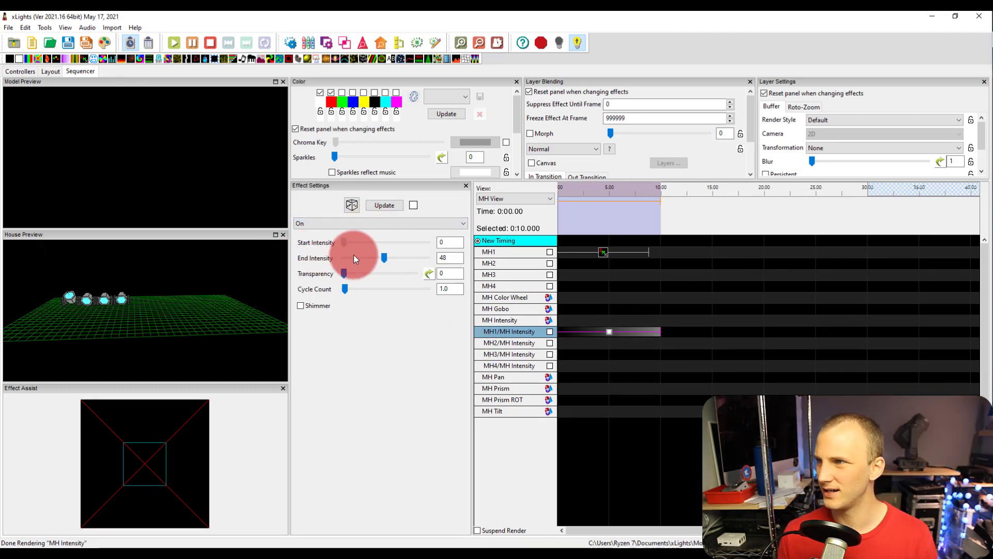
drag(354, 256, 386, 259)
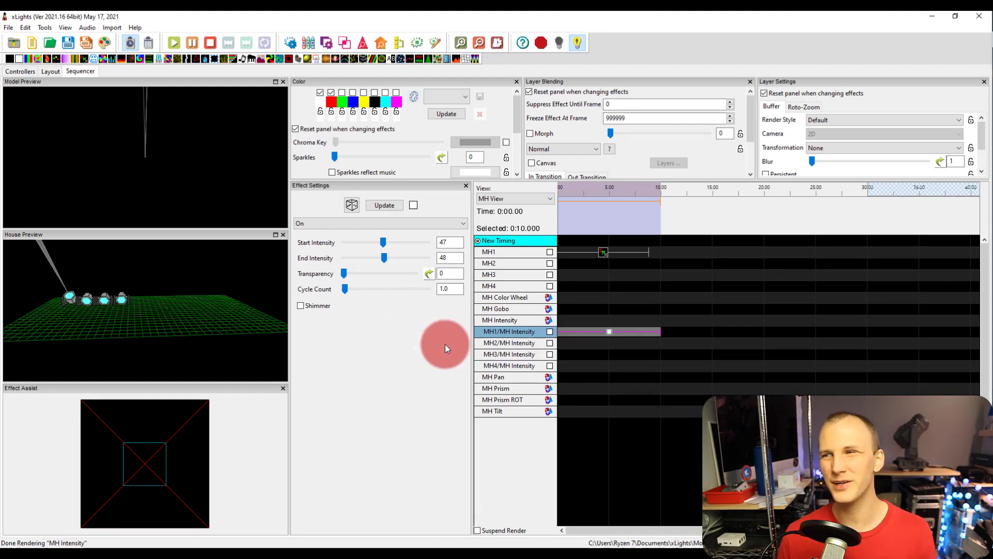
click(494, 201)
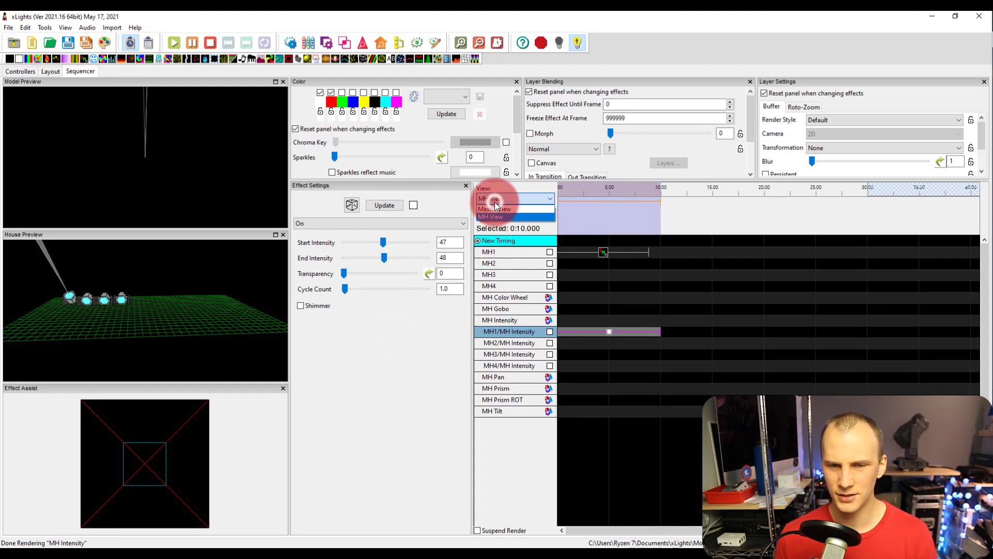
click(492, 220)
right_click(507, 285)
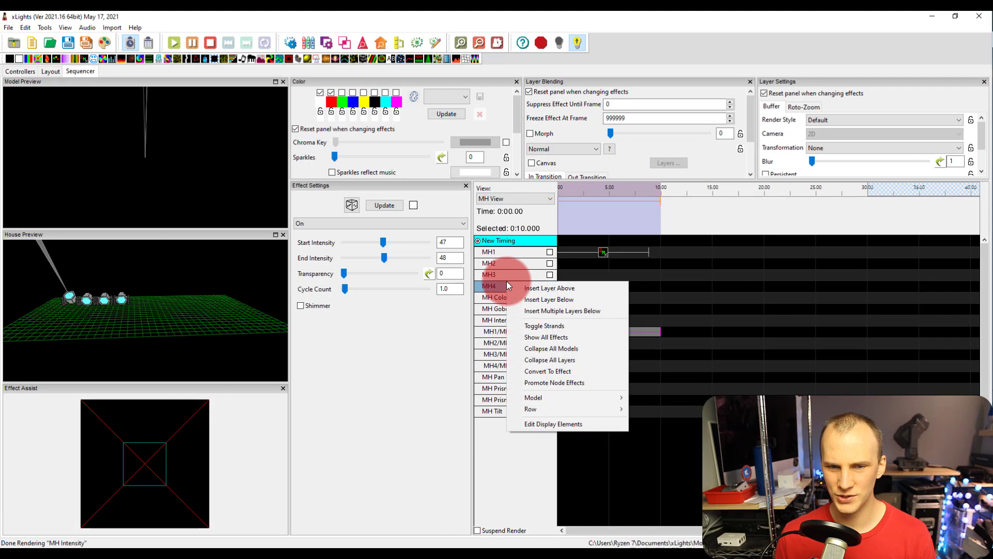
click(552, 424)
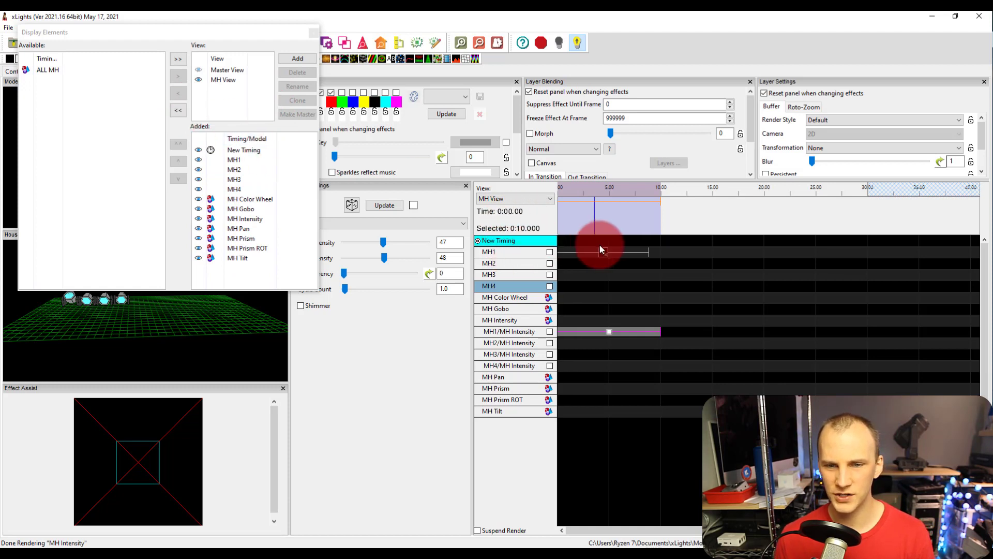
click(602, 252)
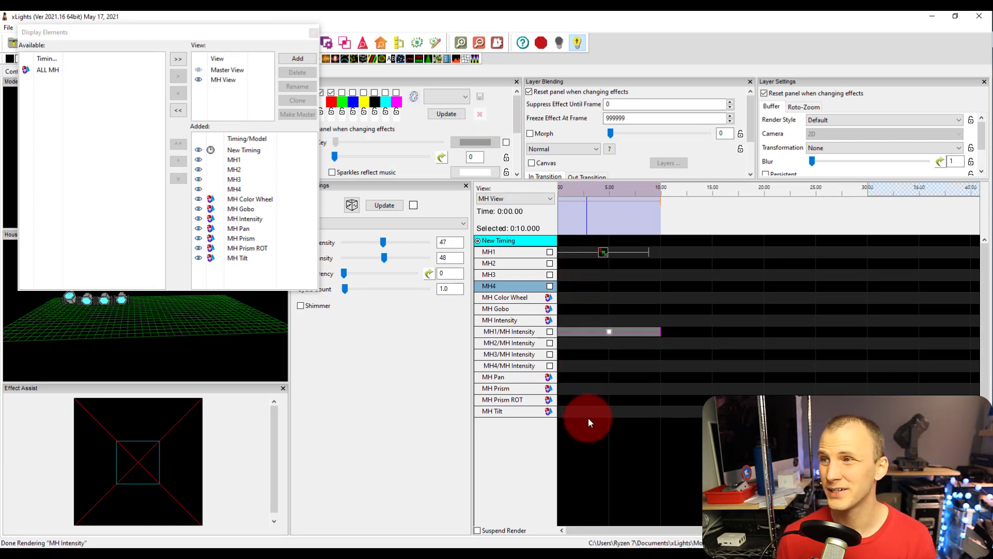
click(603, 256)
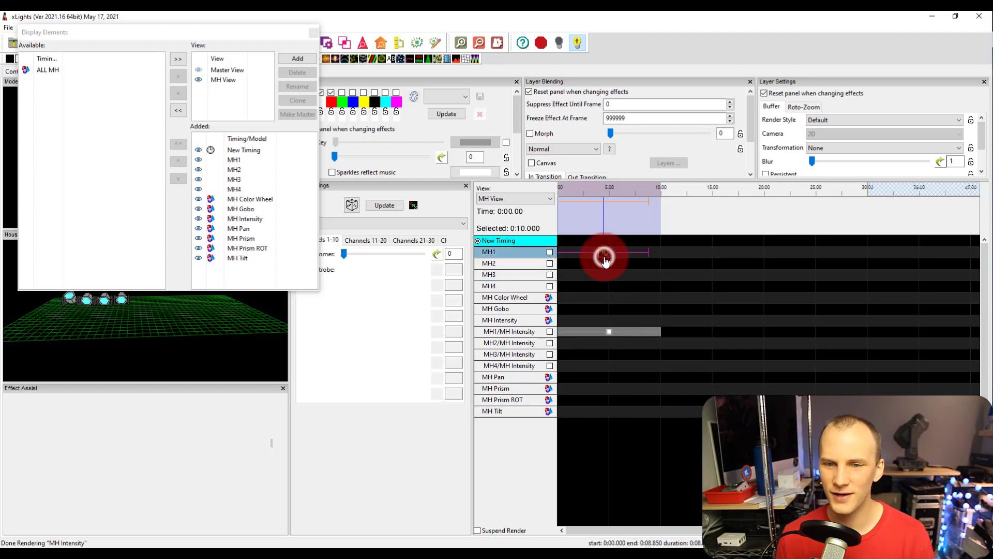
click(313, 32)
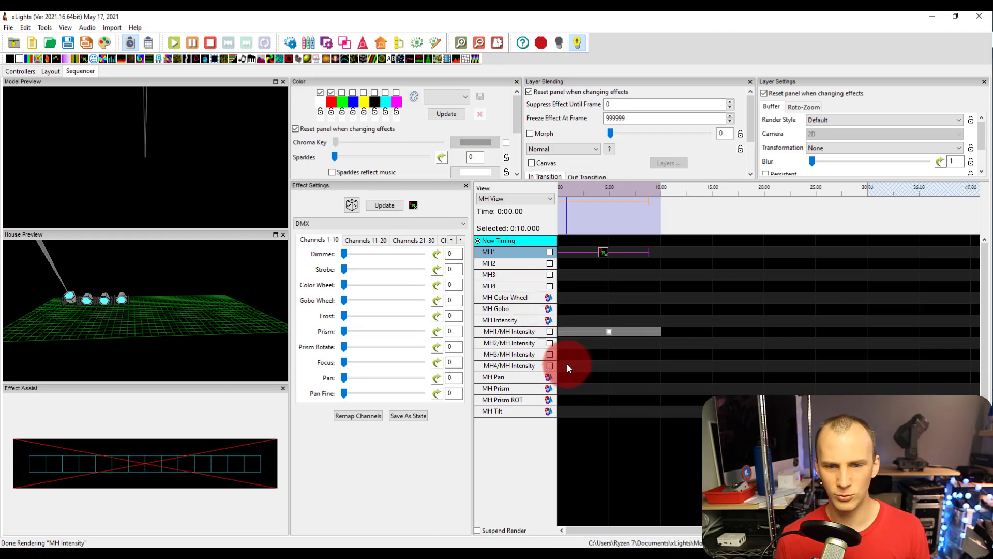
Step: Copy the MH1/MH Intensity effect onto the MH Gobo row and adjust its intensity
click(610, 331)
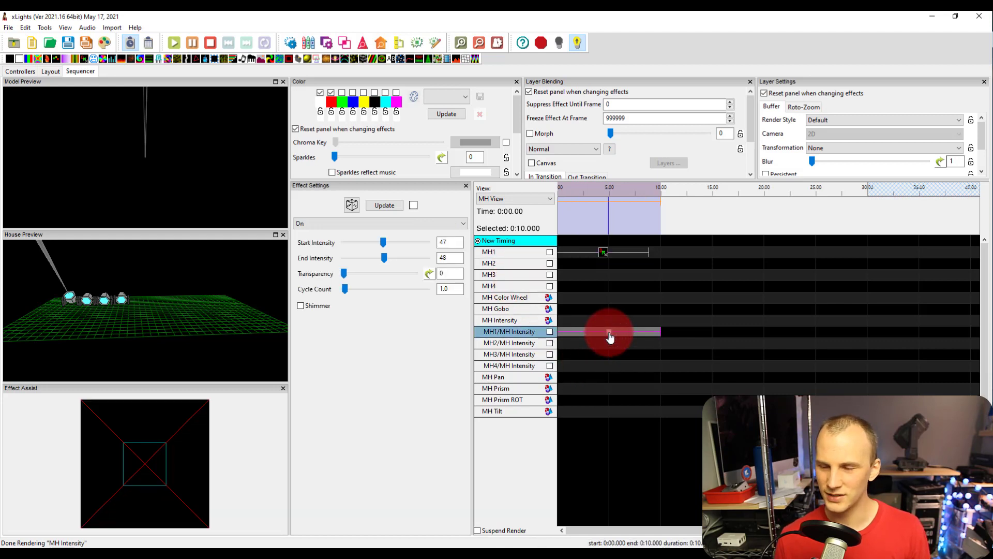
click(609, 333)
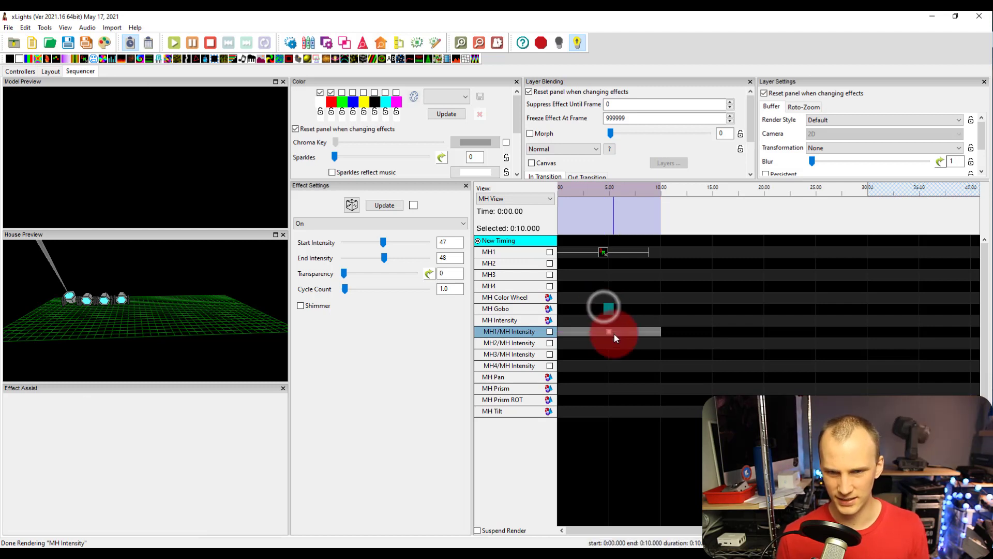
click(610, 333)
click(577, 310)
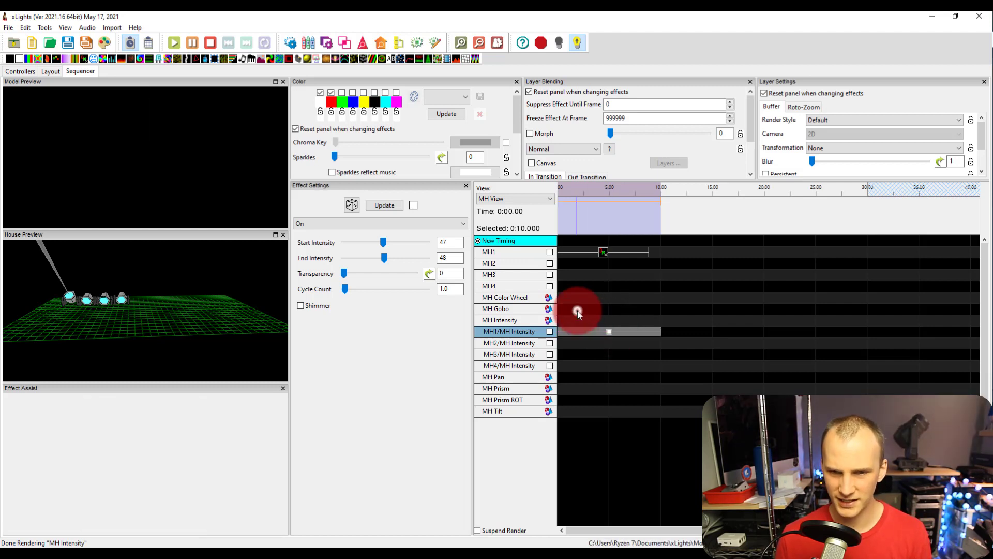
click(612, 310)
click(625, 311)
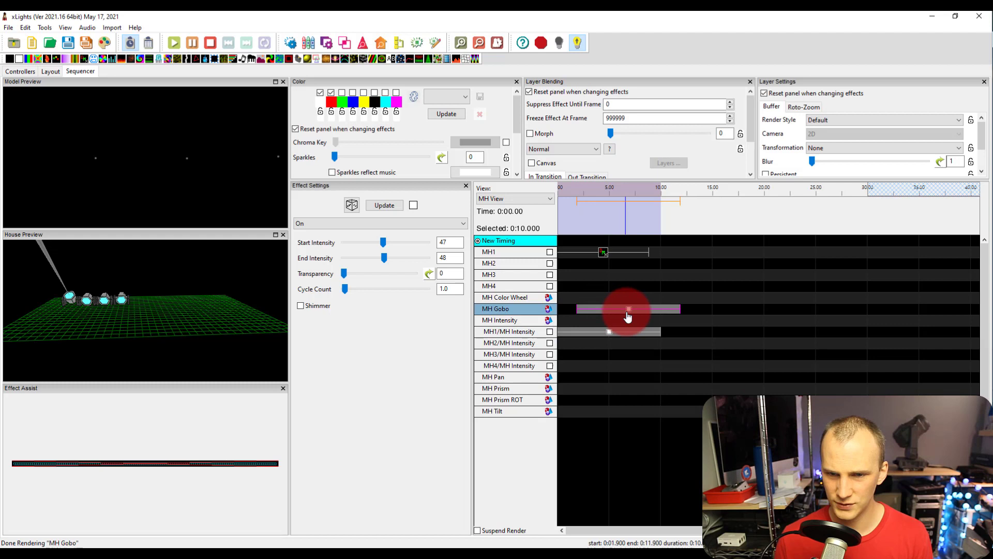
click(596, 311)
click(356, 243)
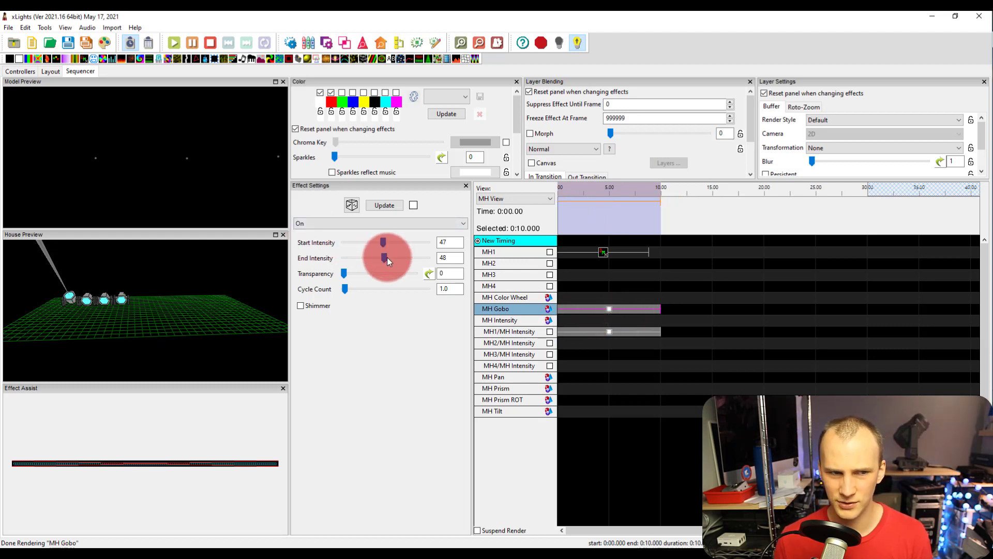
mouse_move(387, 259)
mouse_down()
mouse_move(407, 260)
mouse_move(409, 245)
mouse_move(415, 253)
mouse_move(241, 243)
mouse_move(366, 249)
mouse_up()
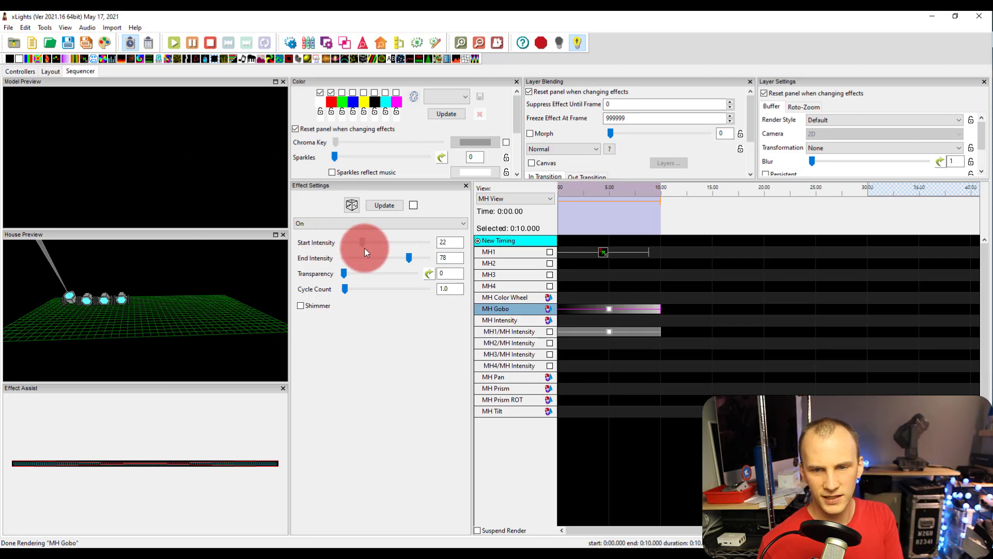
Step: Expand MH Gobo into per-head rows and set the MH1/MH Gobo Wheel Start Intensity to 5
click(595, 316)
drag(602, 321, 554, 330)
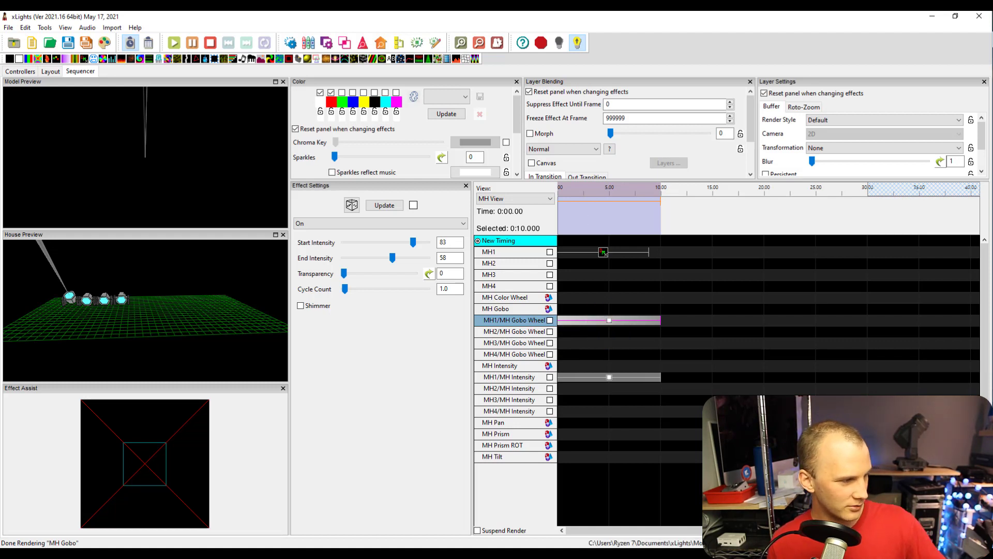
double_click(450, 242)
text(5)
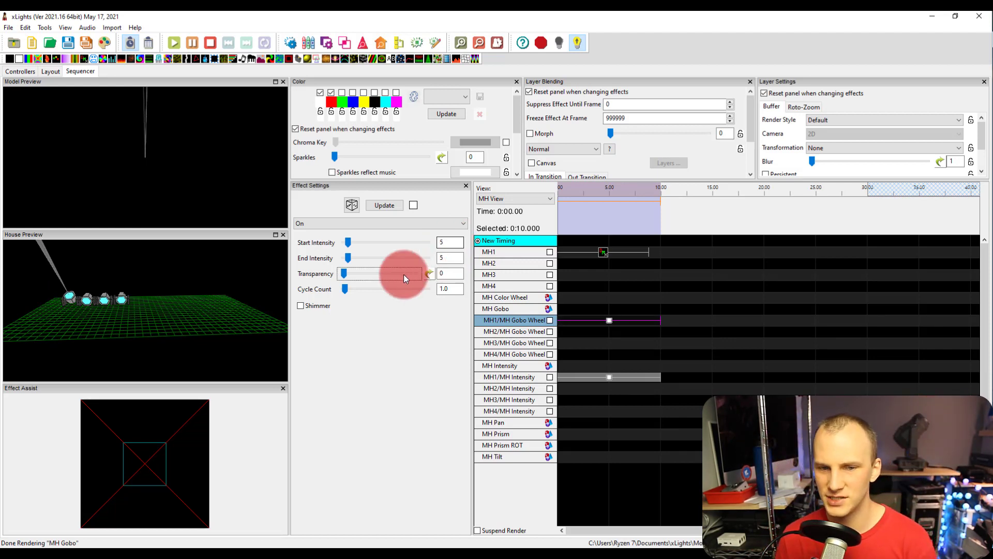
Step: Add an intensity-15 On effect on MH Color Wheel and move it to MH1/MH Color Wheel
click(606, 320)
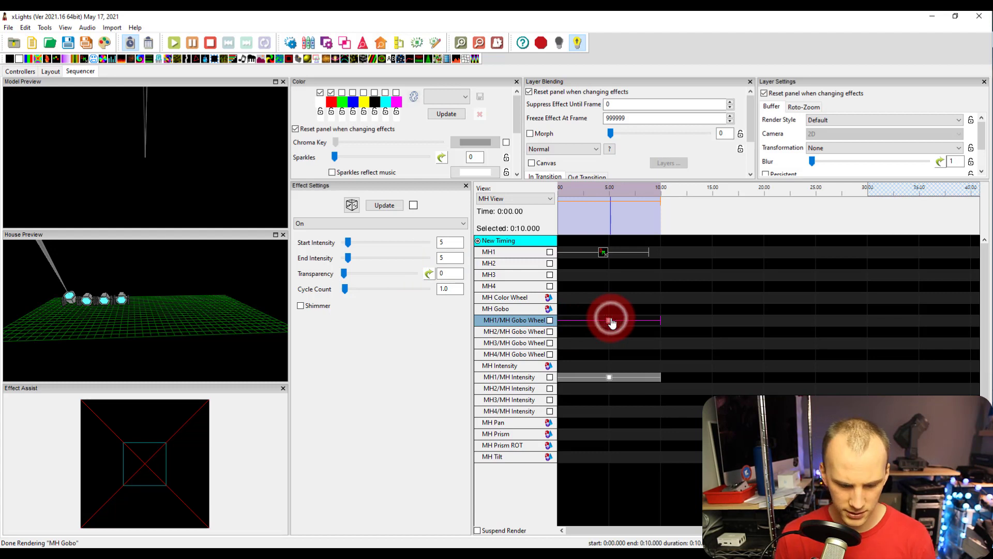
click(531, 309)
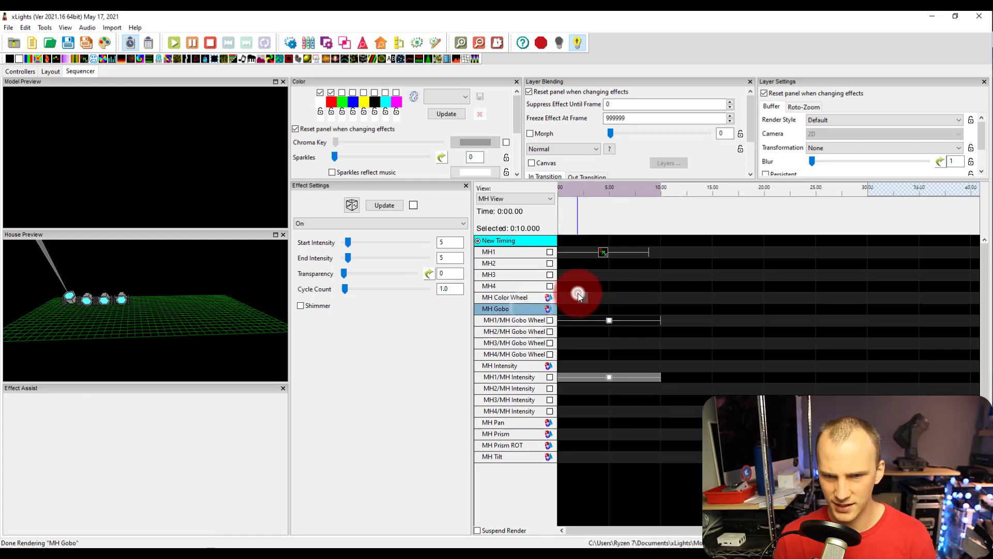
drag(578, 292, 567, 295)
click(603, 297)
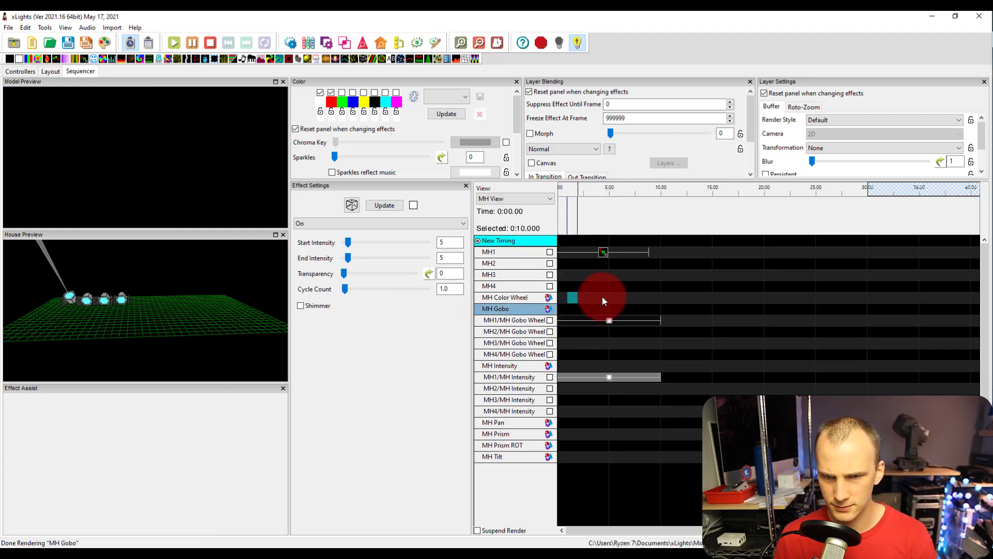
click(603, 299)
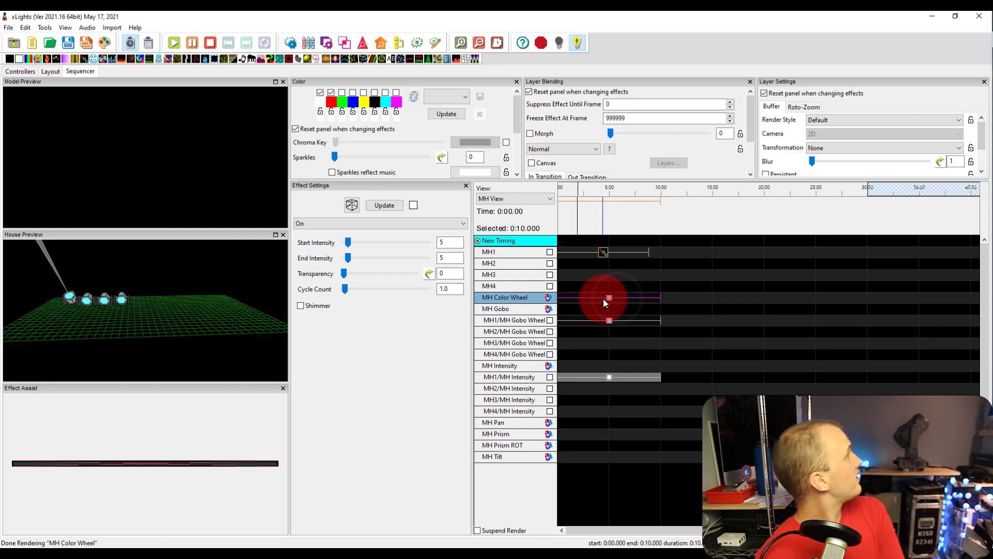
drag(348, 242, 355, 243)
drag(347, 258, 361, 259)
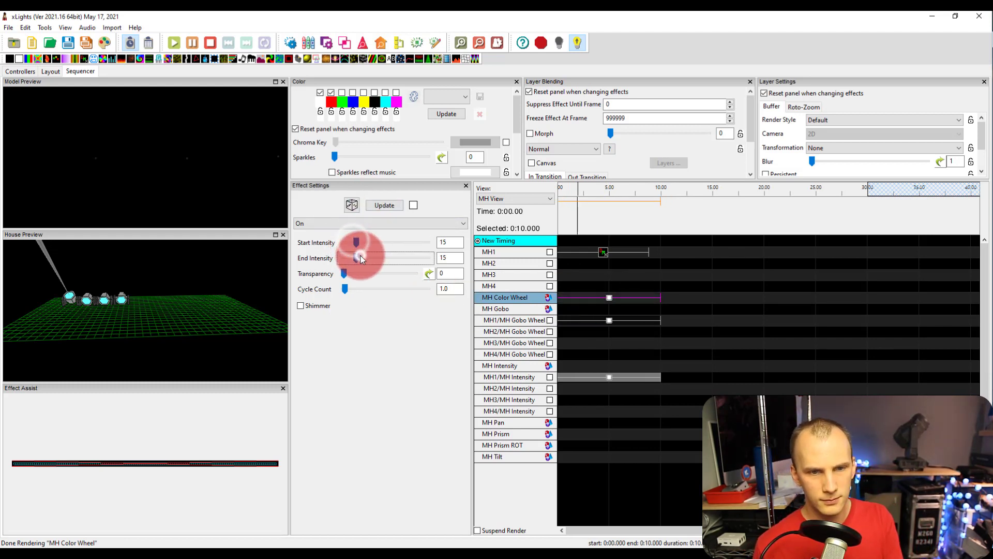
double_click(503, 297)
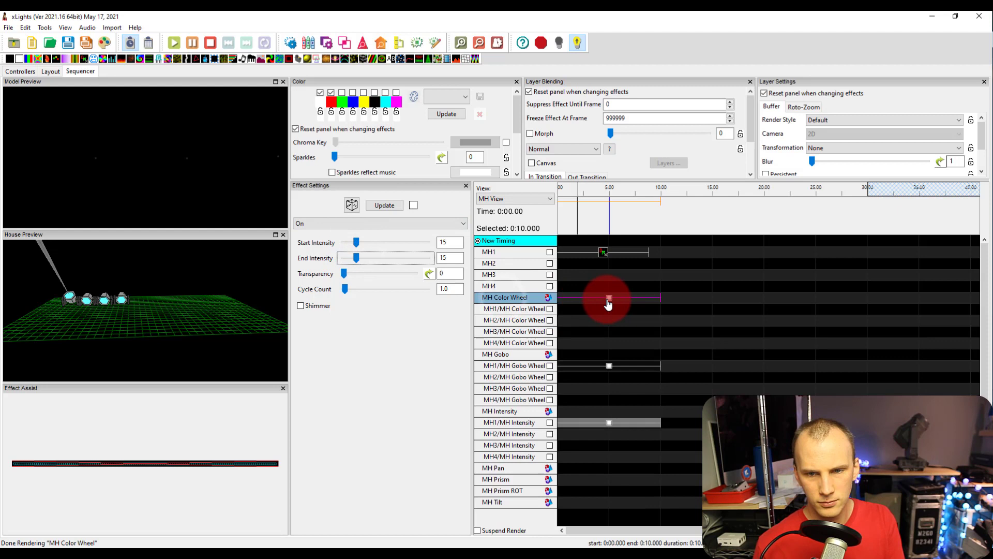
mouse_move(609, 305)
mouse_down()
mouse_move(599, 295)
mouse_move(576, 306)
mouse_move(609, 314)
mouse_up()
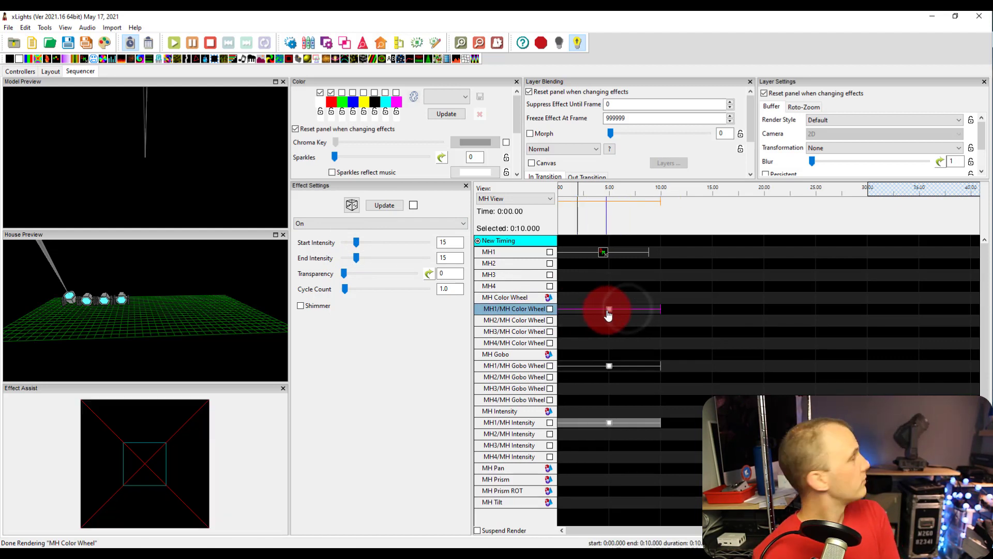
Step: Raise the MH1/MH Intensity effect to run from 100 to 98
click(594, 252)
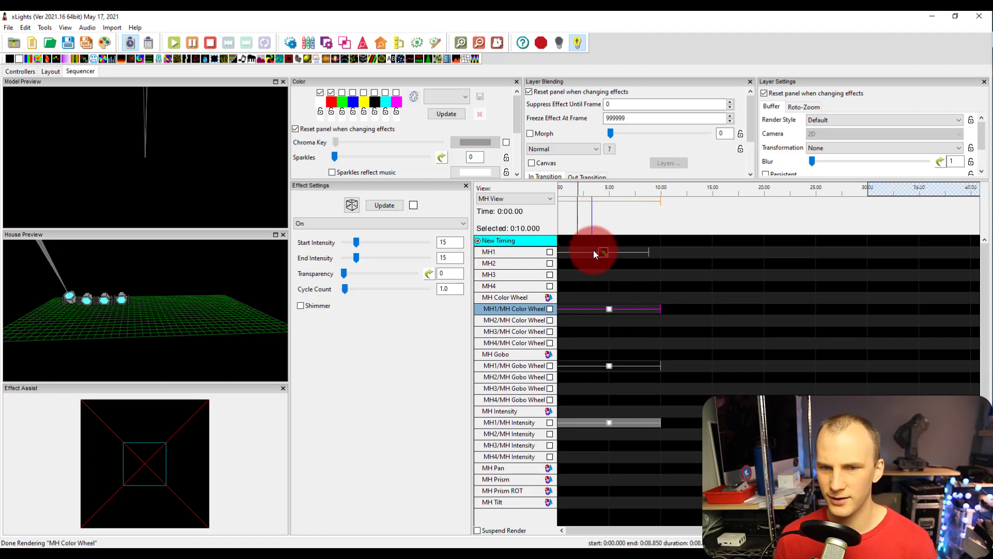
click(609, 422)
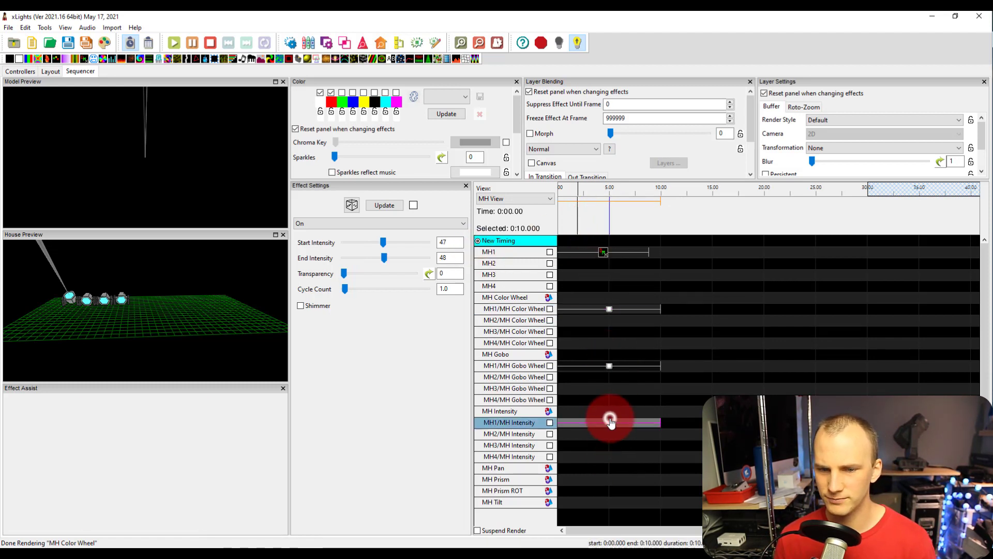
click(462, 239)
click(387, 245)
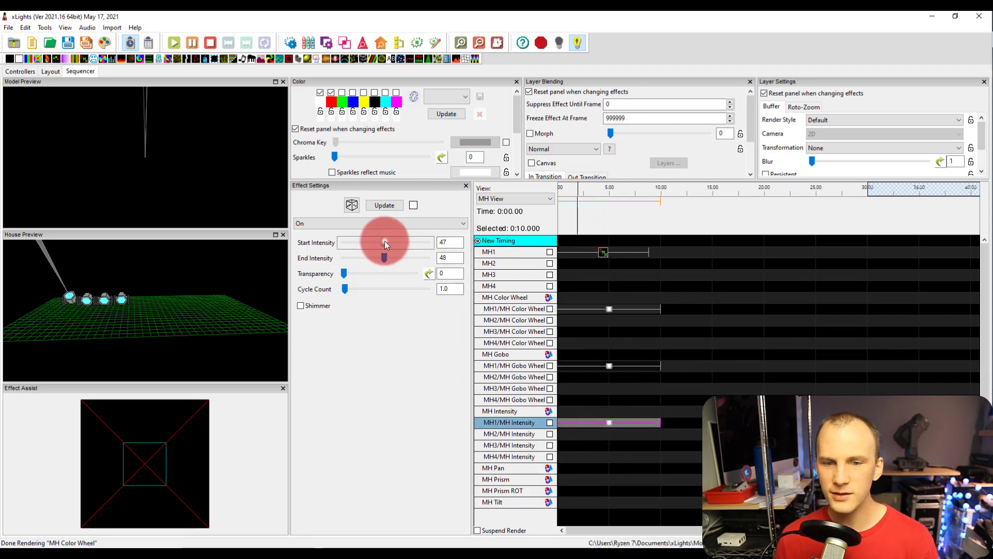
drag(384, 244, 448, 253)
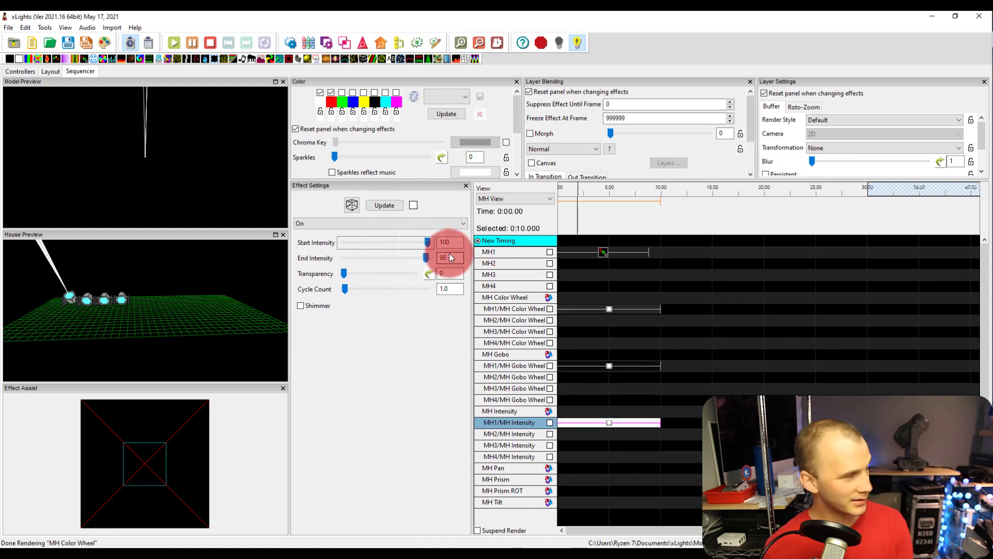
click(603, 254)
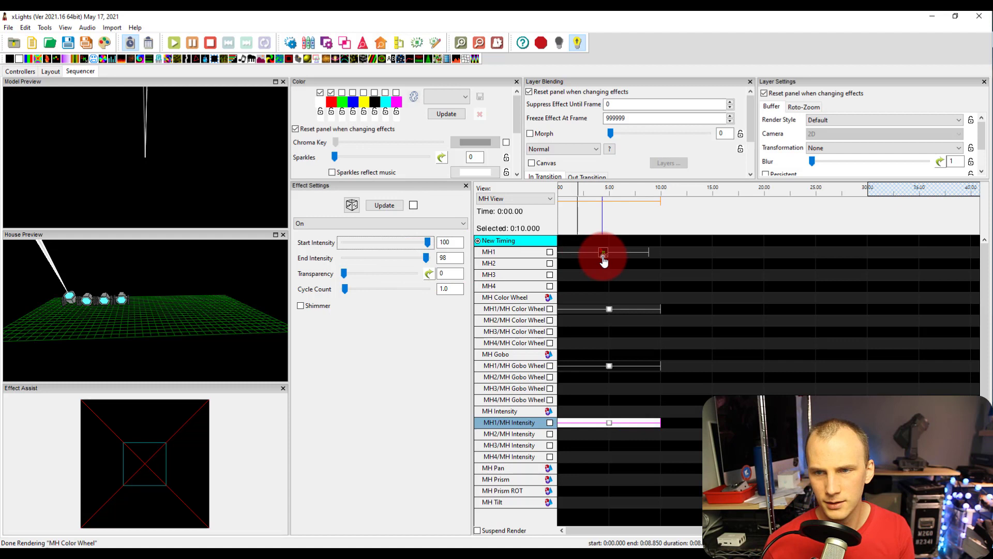
Step: Set MH1's DMX Tilt to 56 and make MH1/MH Intensity run from 54 to 57
click(380, 239)
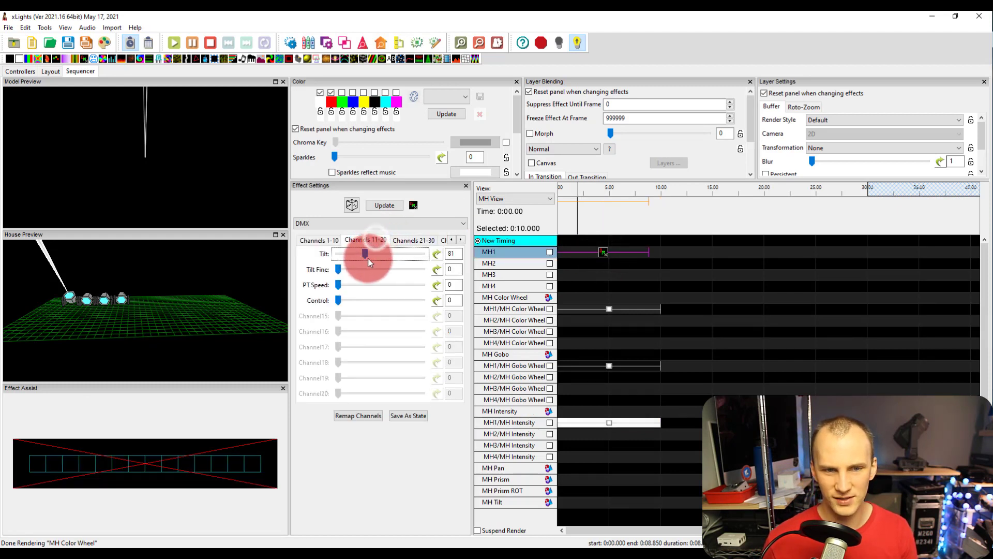
mouse_move(368, 256)
mouse_down()
mouse_move(386, 254)
mouse_move(346, 259)
mouse_move(356, 258)
mouse_up()
click(611, 423)
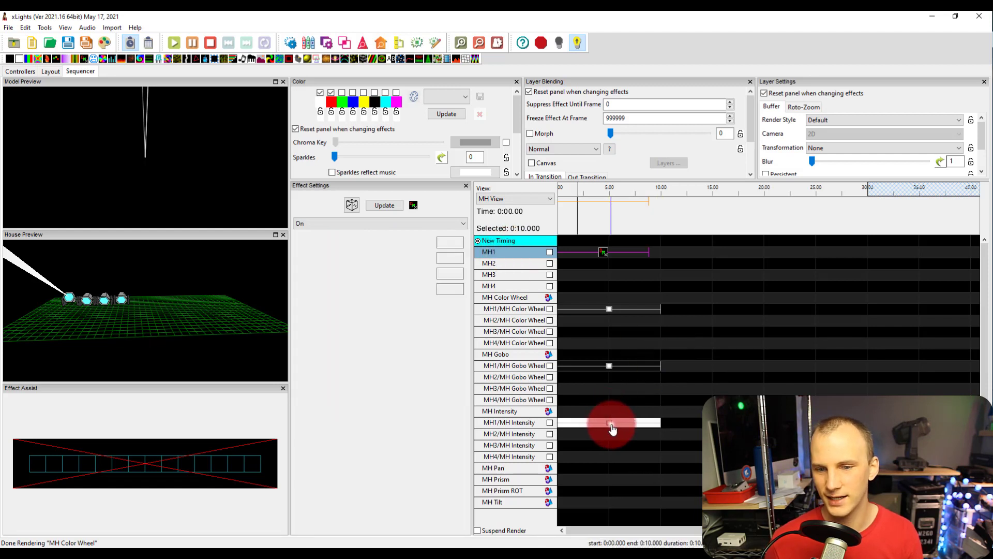
drag(424, 256, 387, 246)
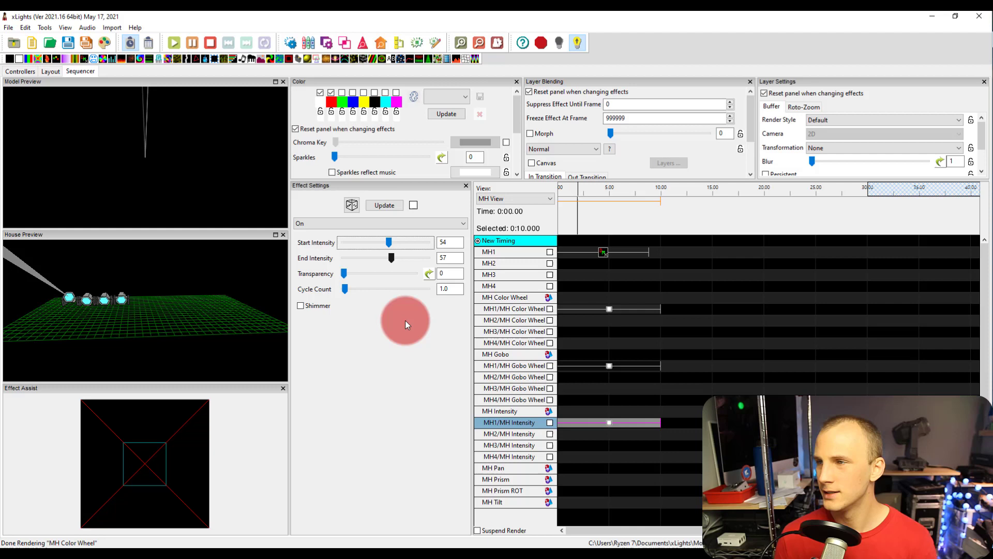
click(602, 253)
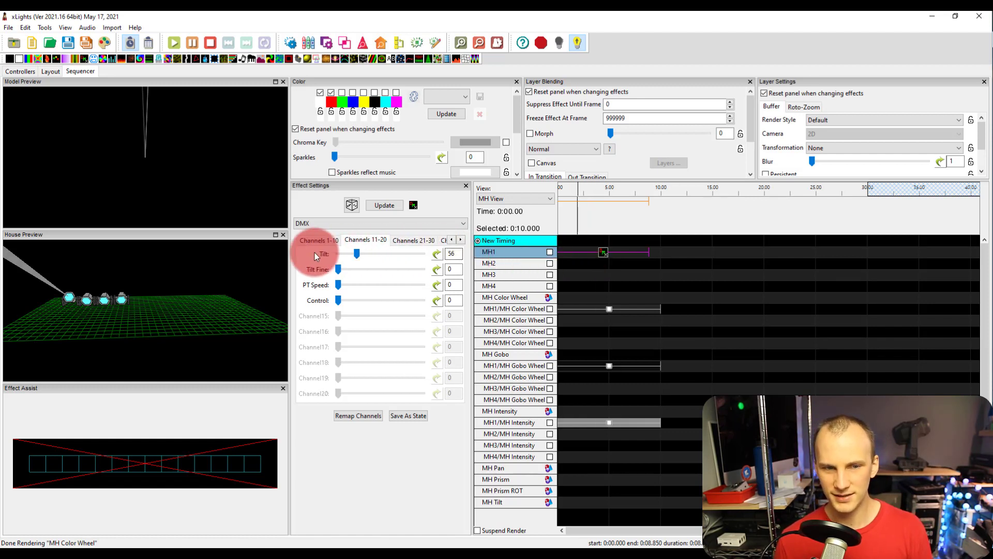
Step: In Tilt's value curve editor, switch the curve shape to Custom
click(437, 255)
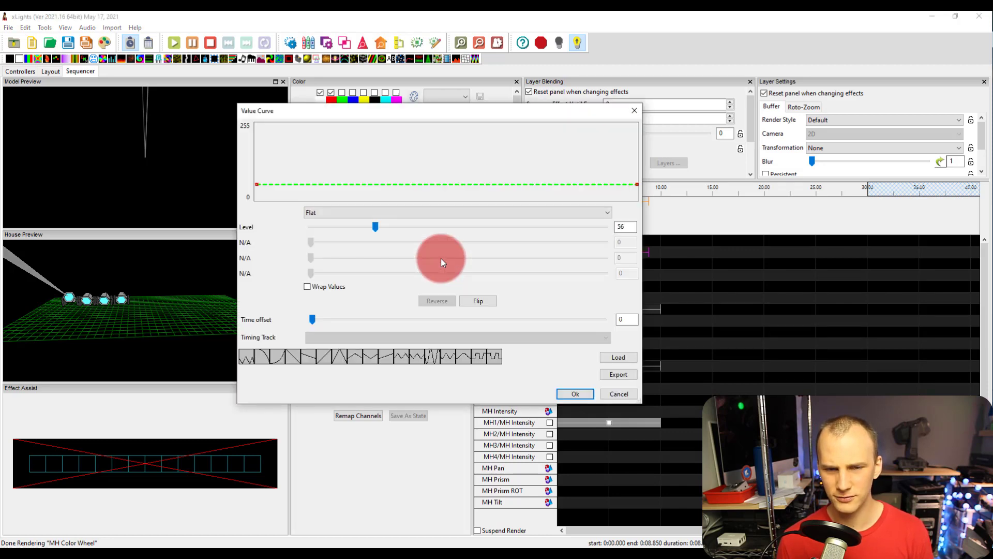
click(350, 212)
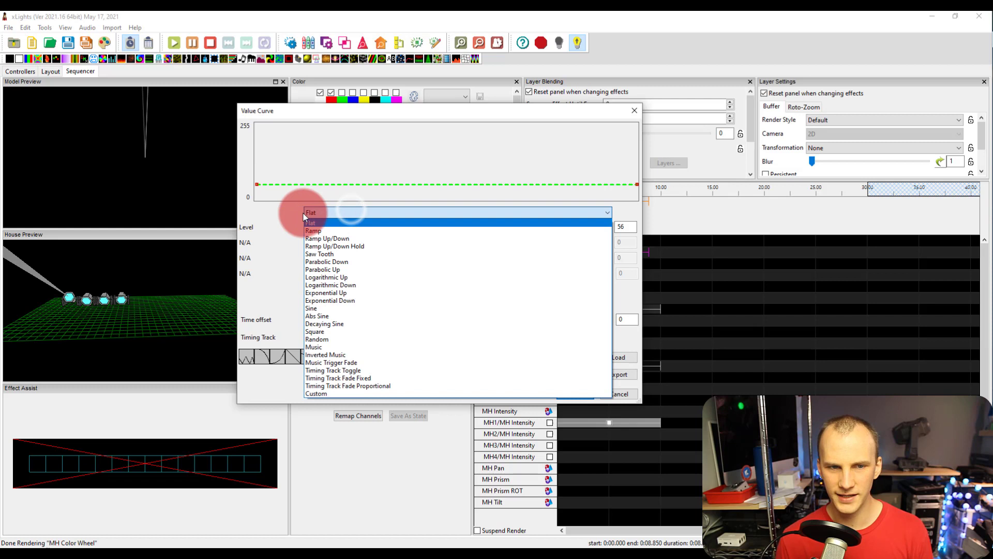
click(335, 231)
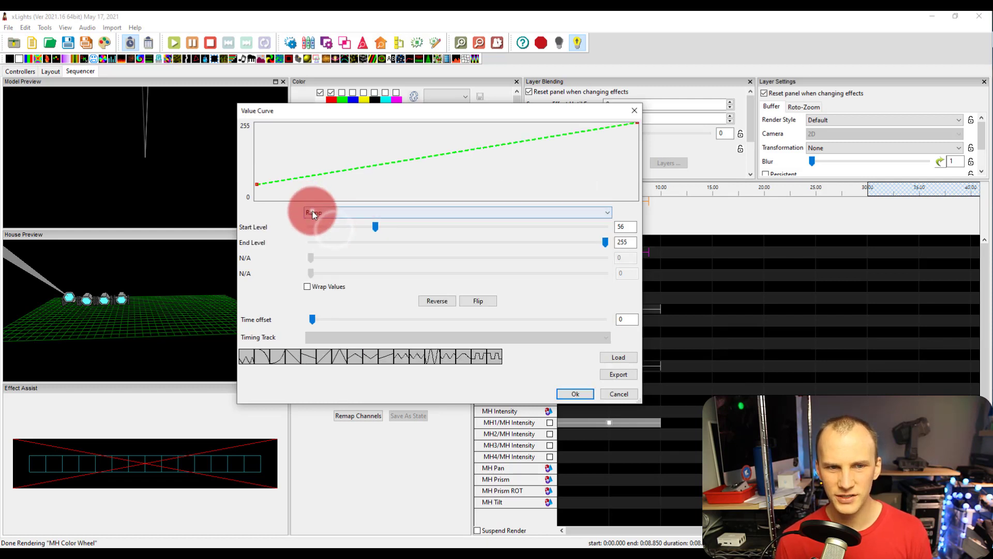
click(312, 212)
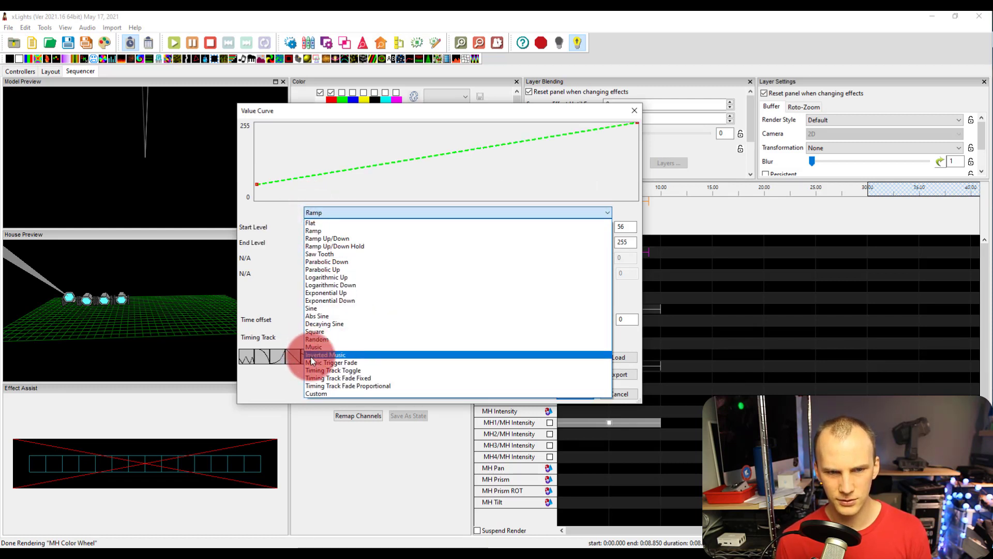
click(320, 393)
Step: Shape the custom tilt curve into a zigzag that rises and falls twice, and apply it
click(440, 154)
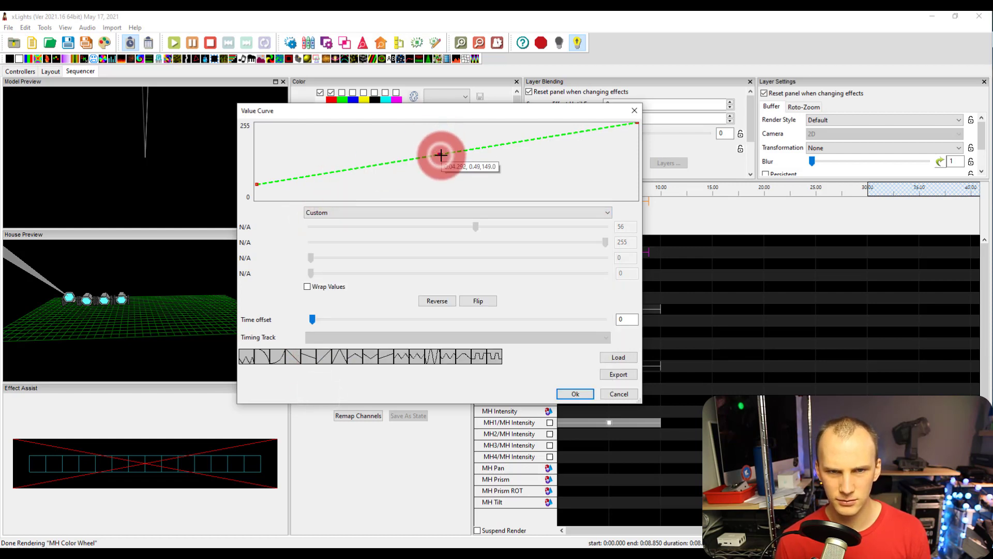
drag(443, 151, 337, 152)
click(711, 89)
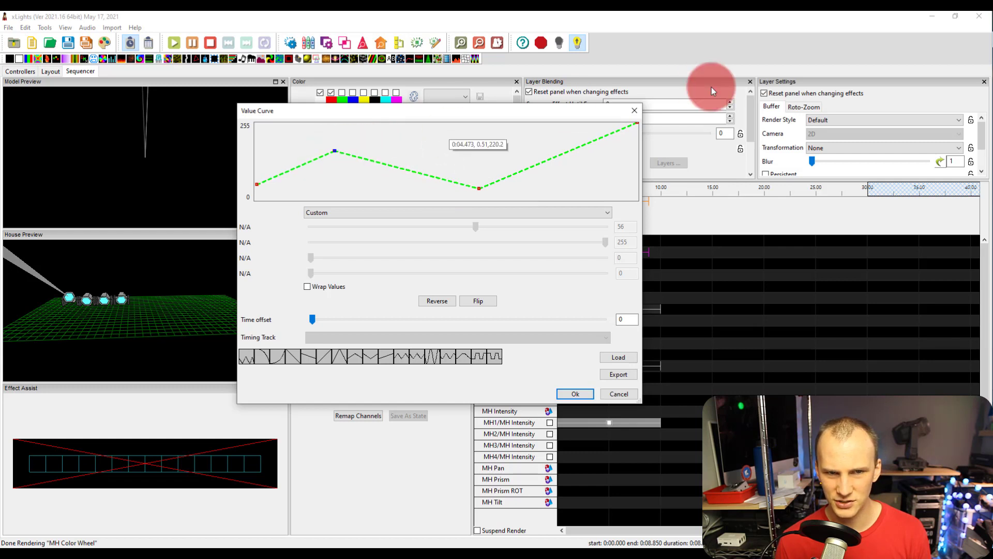
drag(623, 123, 641, 186)
click(637, 124)
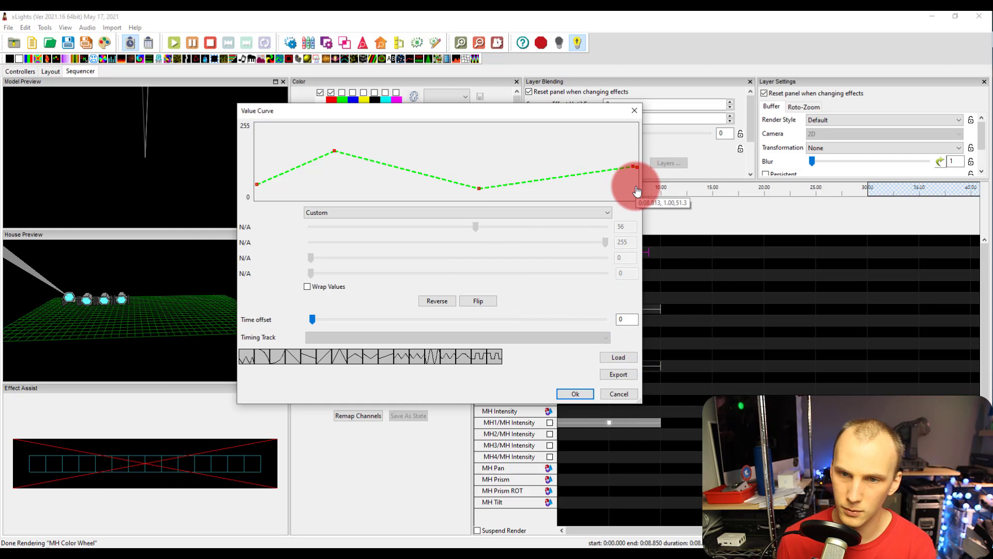
mouse_move(637, 191)
mouse_down()
mouse_move(637, 166)
mouse_move(638, 193)
mouse_up()
drag(576, 189, 575, 158)
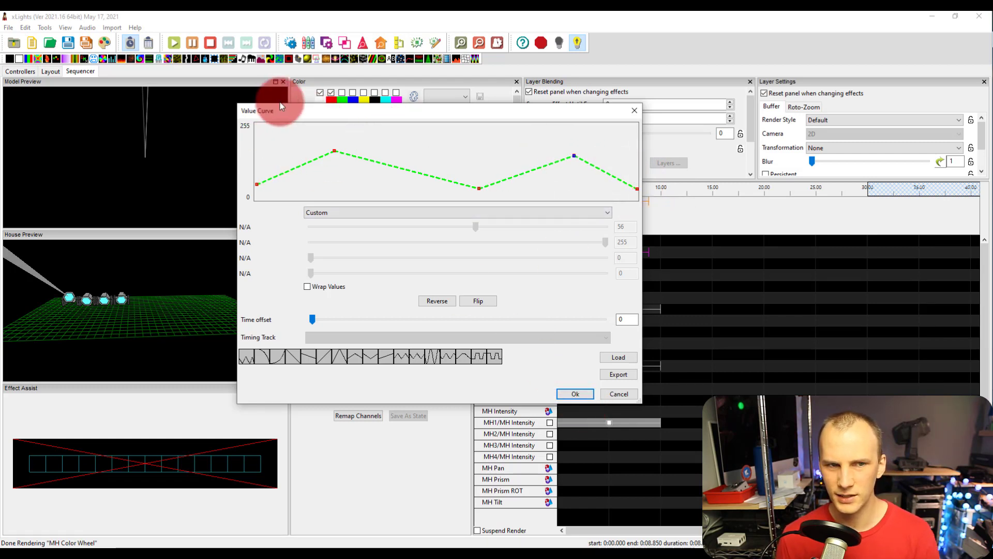
click(576, 394)
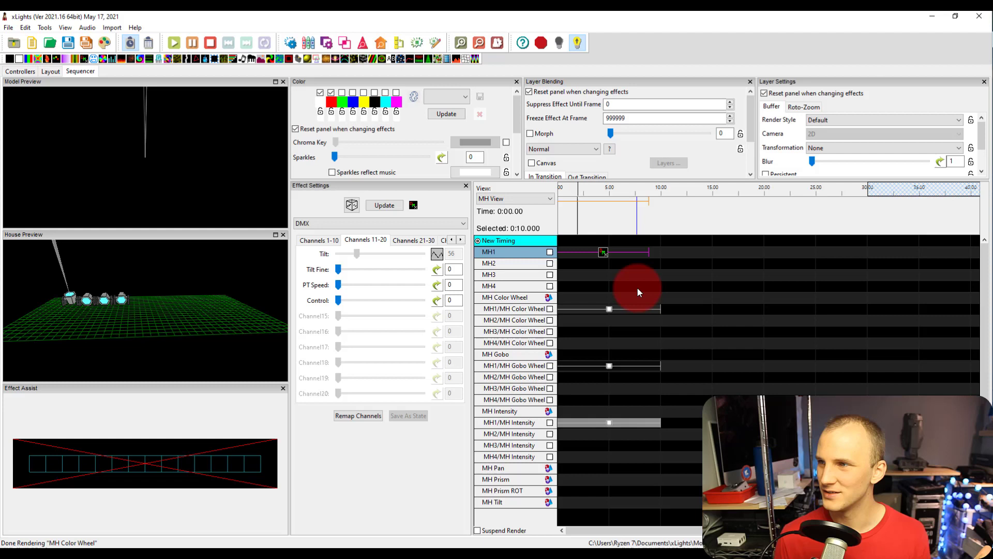
Step: Mark a 7.65-second range from 1.7 s and play it to preview MH1's tilt sweep
click(577, 192)
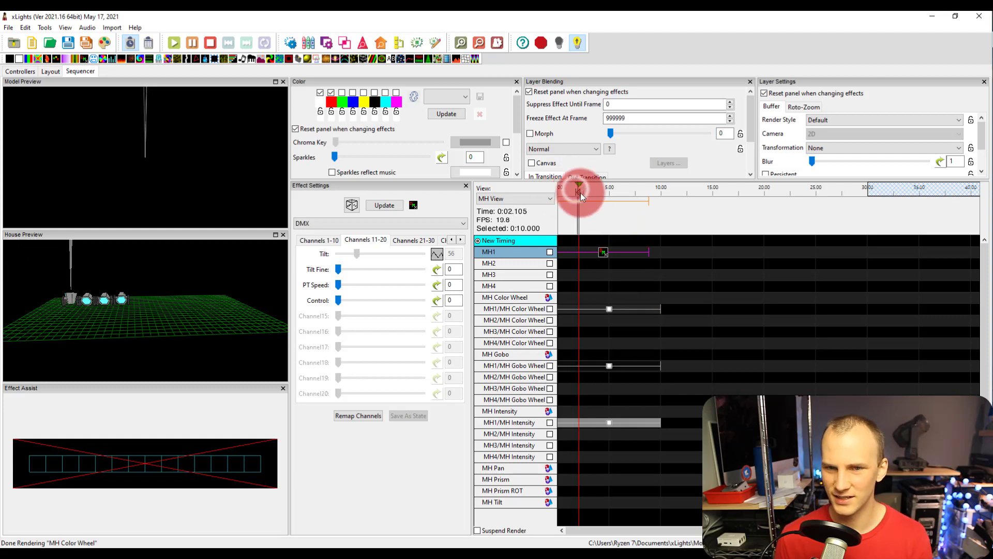
click(723, 296)
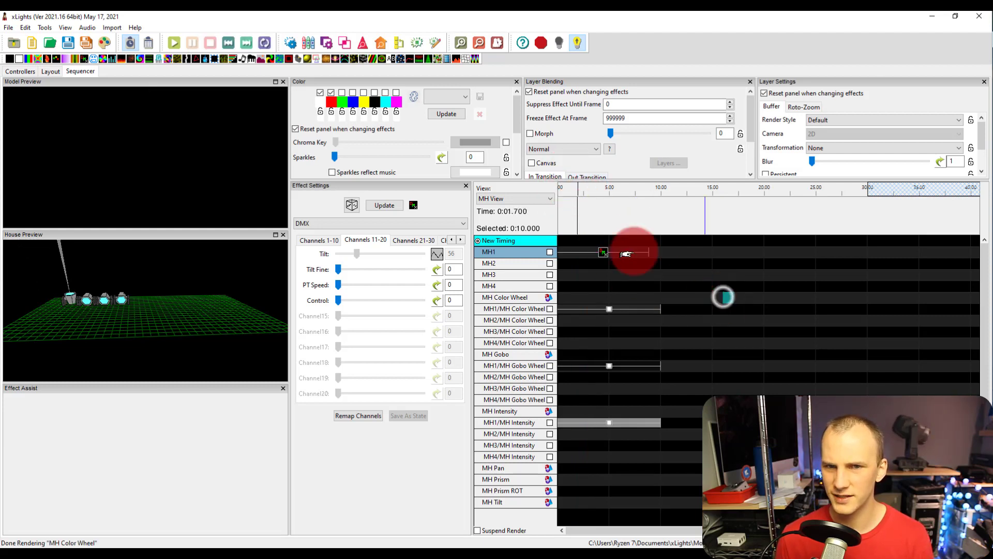
drag(575, 222, 656, 237)
key(space)
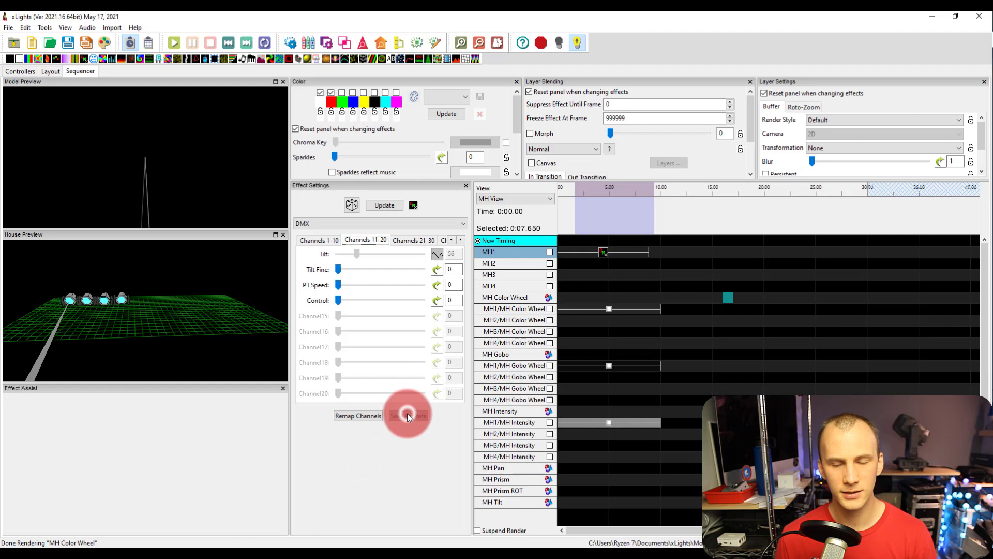
click(600, 256)
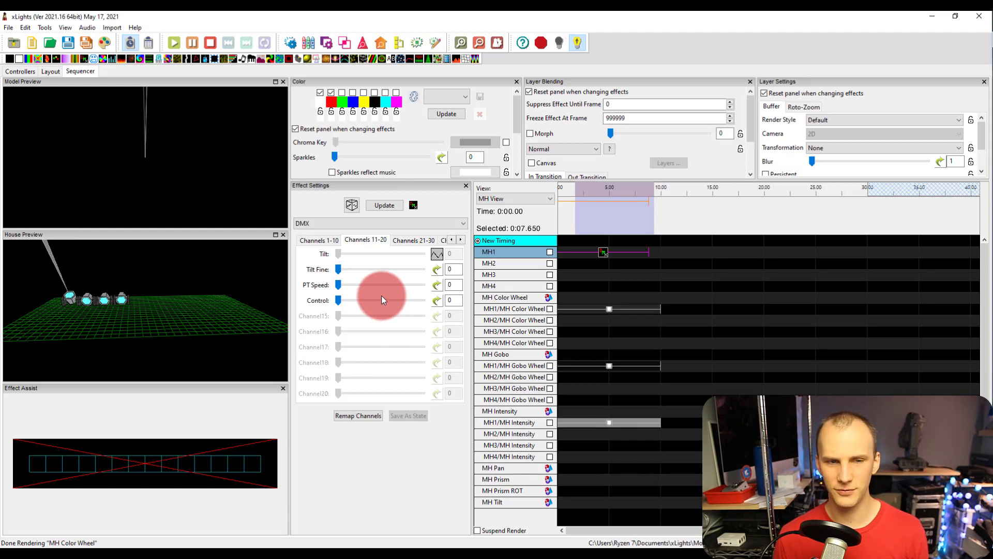
Step: Give MH1's Pan channel a Ramp Up/Down value curve going 0 to 255 and back
click(330, 240)
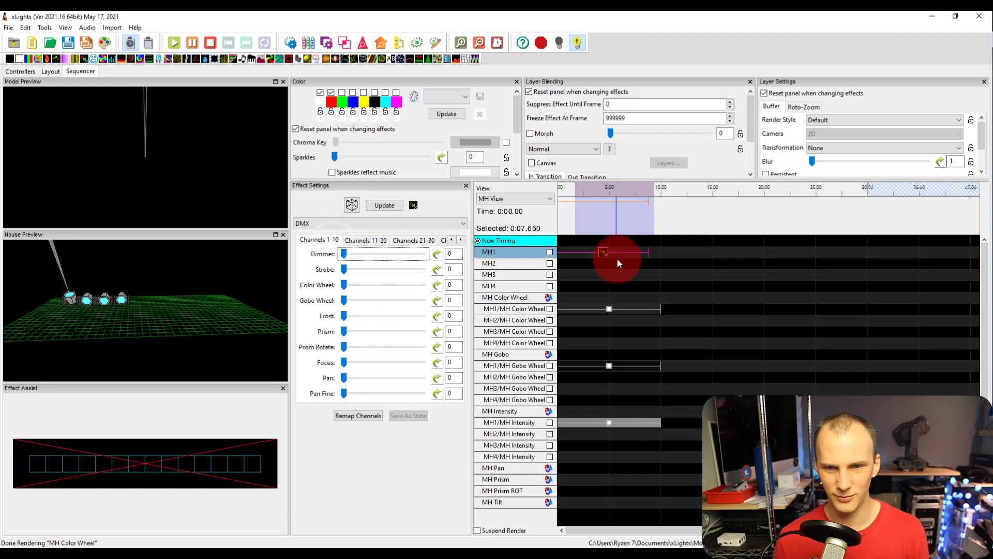
click(437, 378)
click(374, 339)
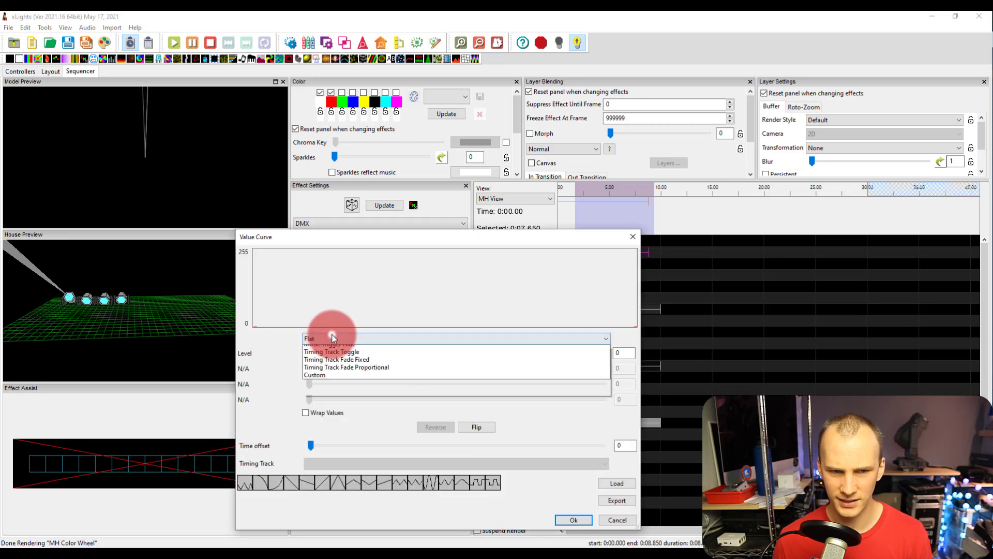
click(339, 364)
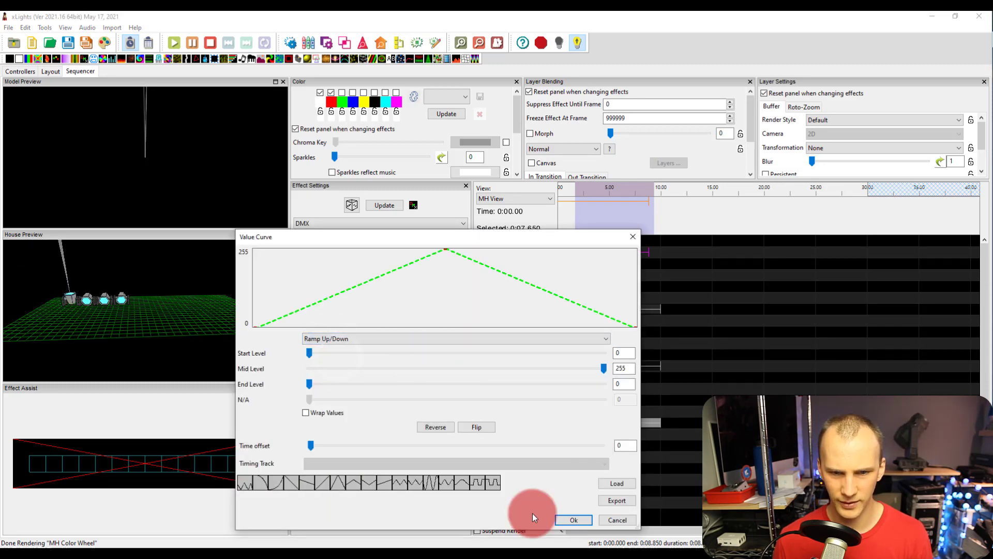
click(571, 520)
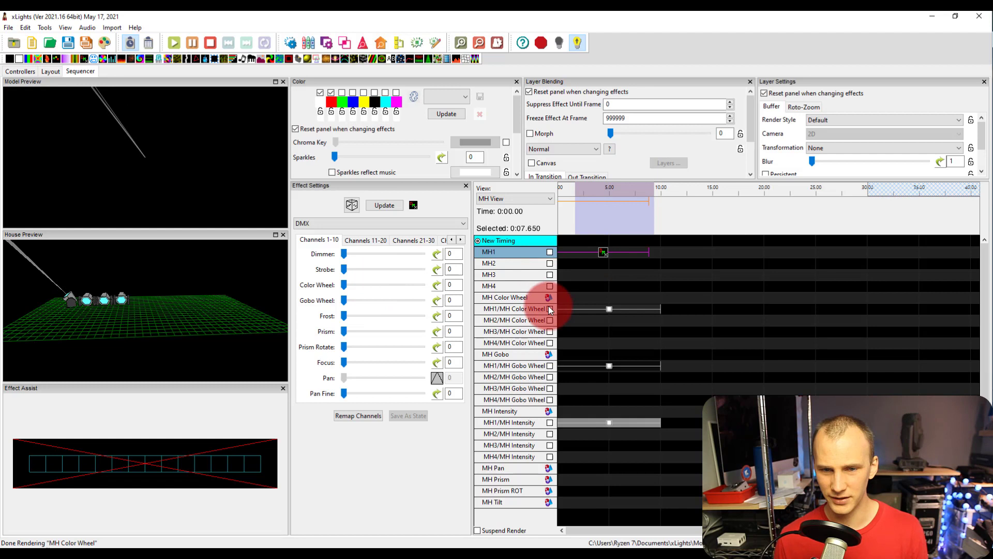
Step: Shorten the MH1 Intensity effect to under three seconds and paste a copy onto MH2 Intensity at 3 s
click(610, 310)
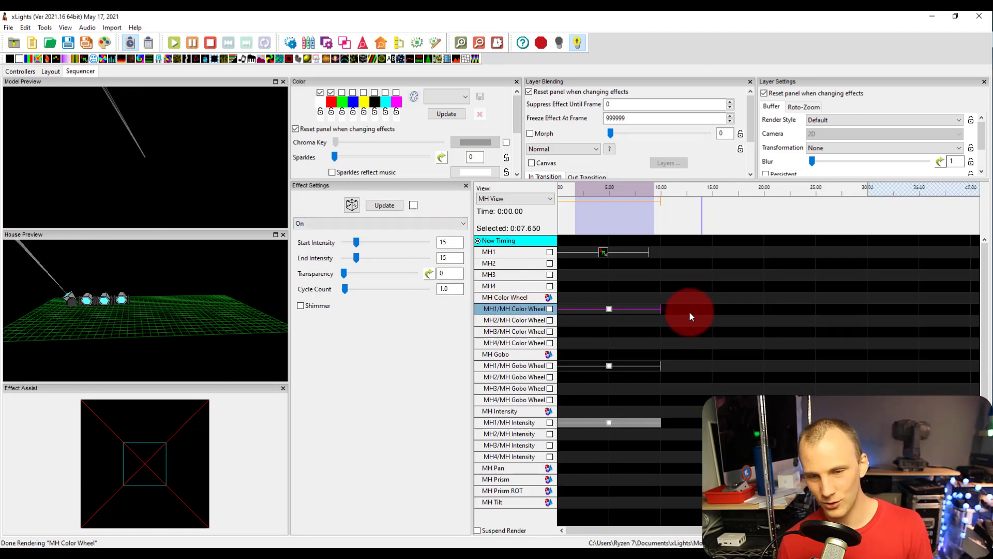
mouse_move(613, 414)
mouse_down()
mouse_move(658, 421)
mouse_move(589, 420)
mouse_up()
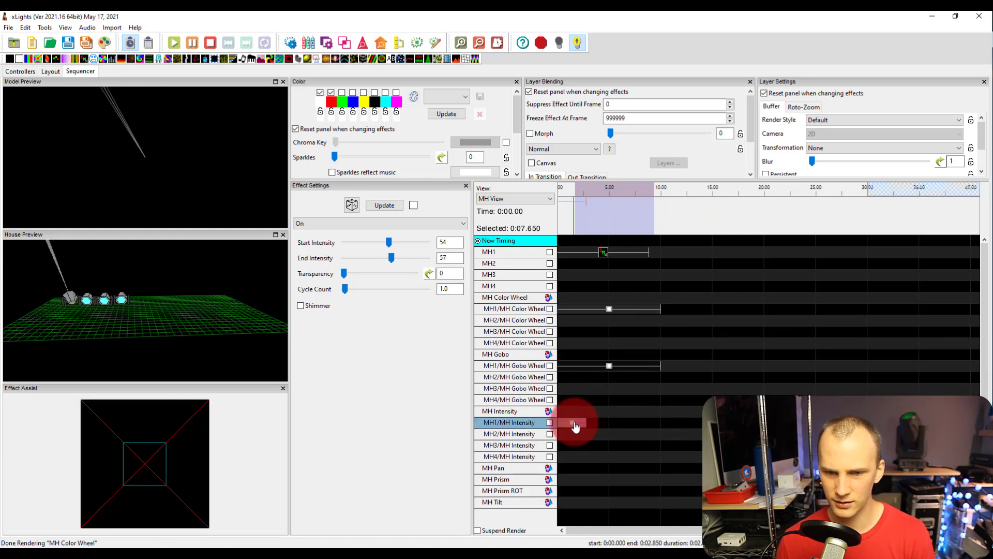
click(575, 425)
click(590, 436)
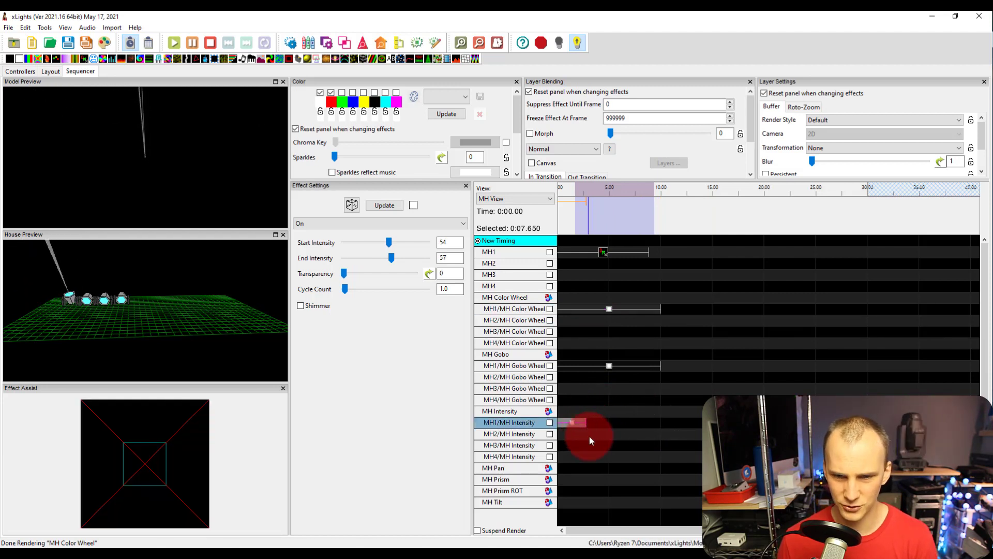
key(ctrl+v)
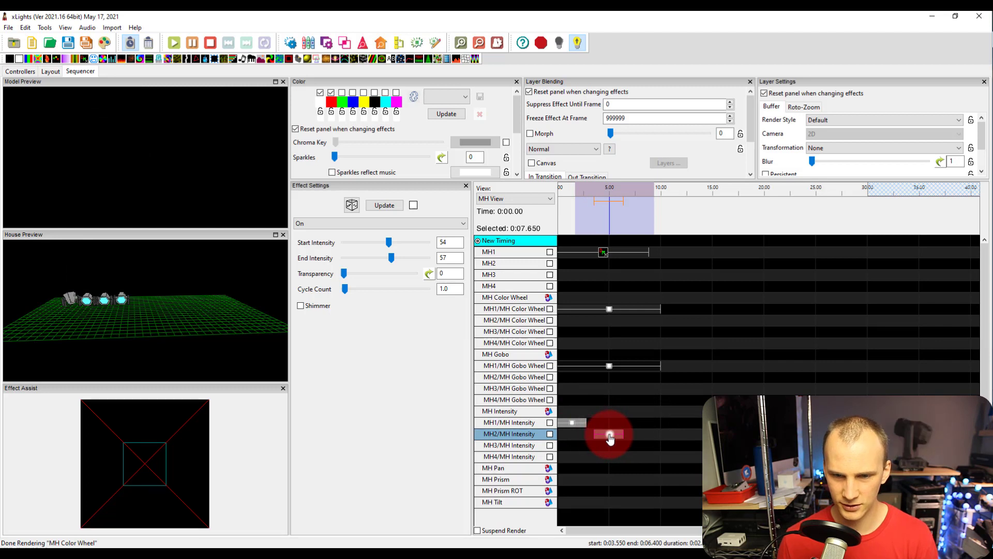
Step: Paste further copies on MH1 Intensity at 6.5 s and MH2 Intensity around 9.4 s
click(620, 425)
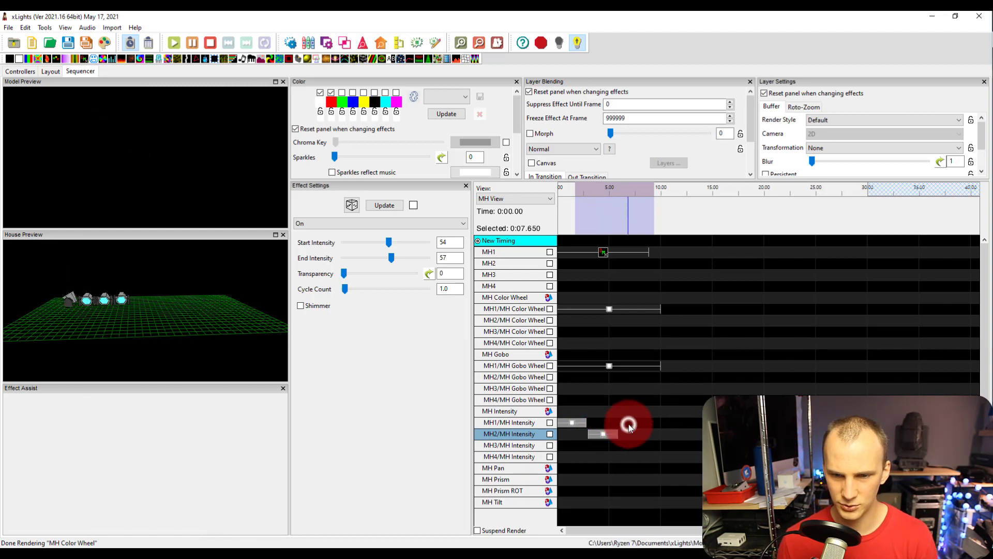
click(635, 423)
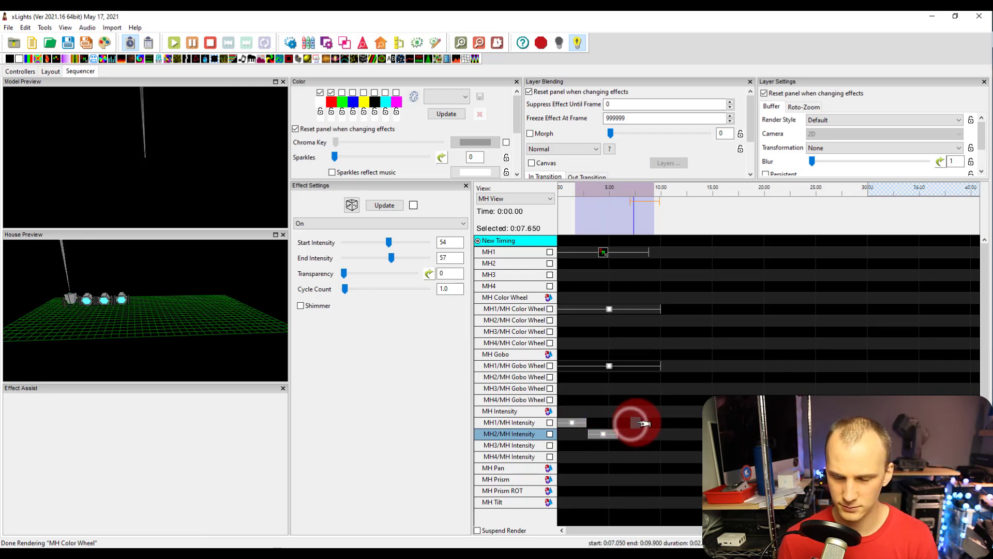
key(ctrl+v)
click(653, 433)
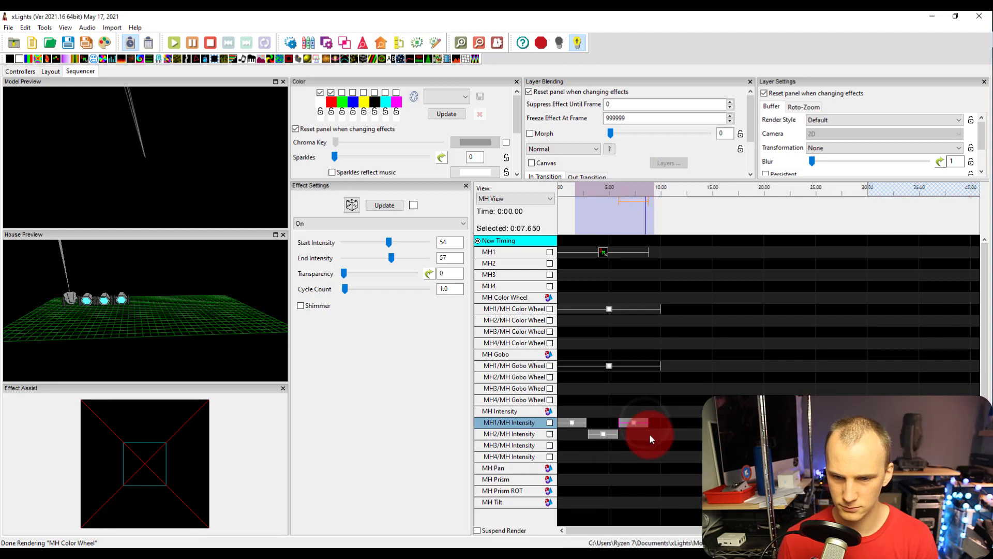
key(ctrl+v)
click(666, 435)
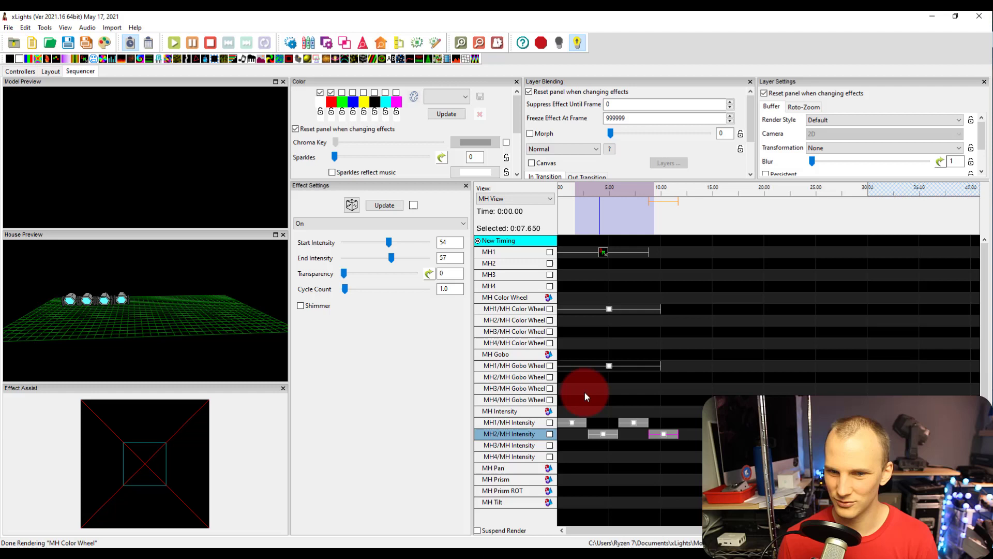
Step: Paste the MH1/MH2 intensity pattern into MH3 and MH4, nudging the first MH4 effect earlier
mouse_move(584, 392)
mouse_down()
mouse_move(597, 420)
mouse_move(660, 445)
mouse_up()
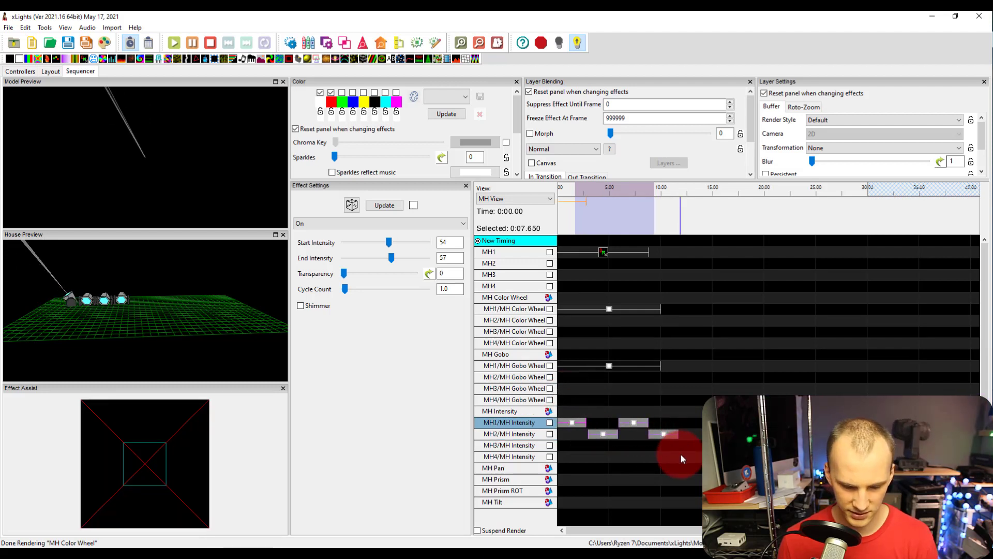
click(571, 444)
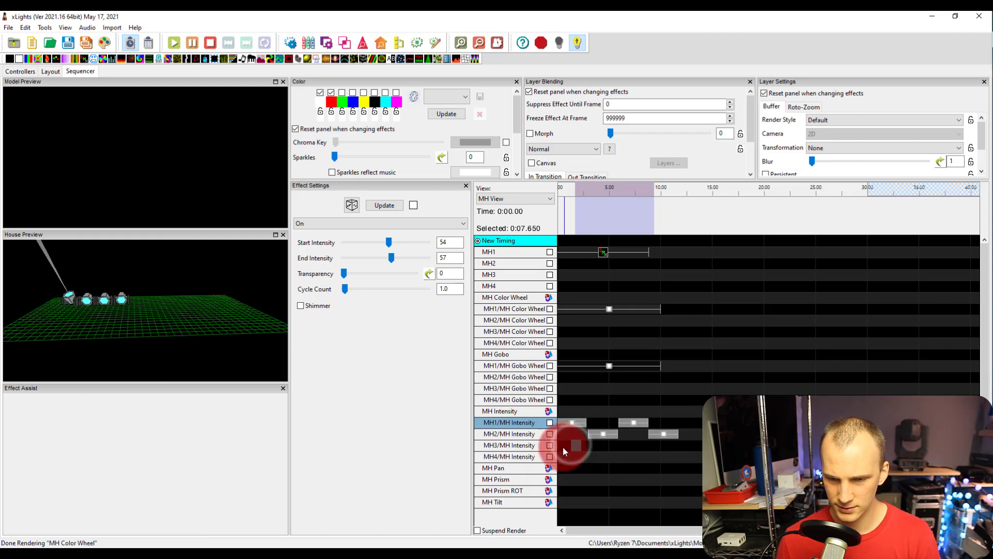
click(560, 450)
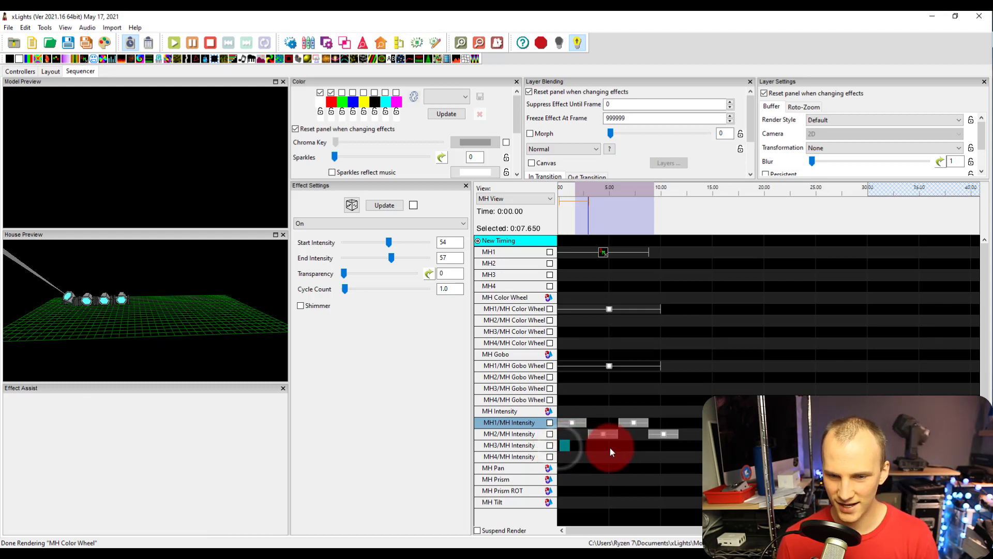
key(ctrl+v)
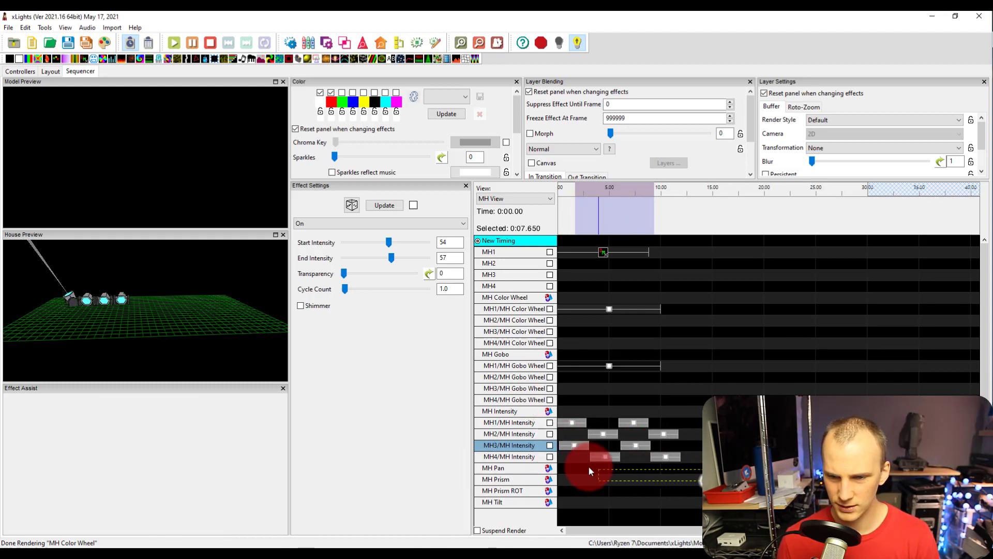
click(571, 444)
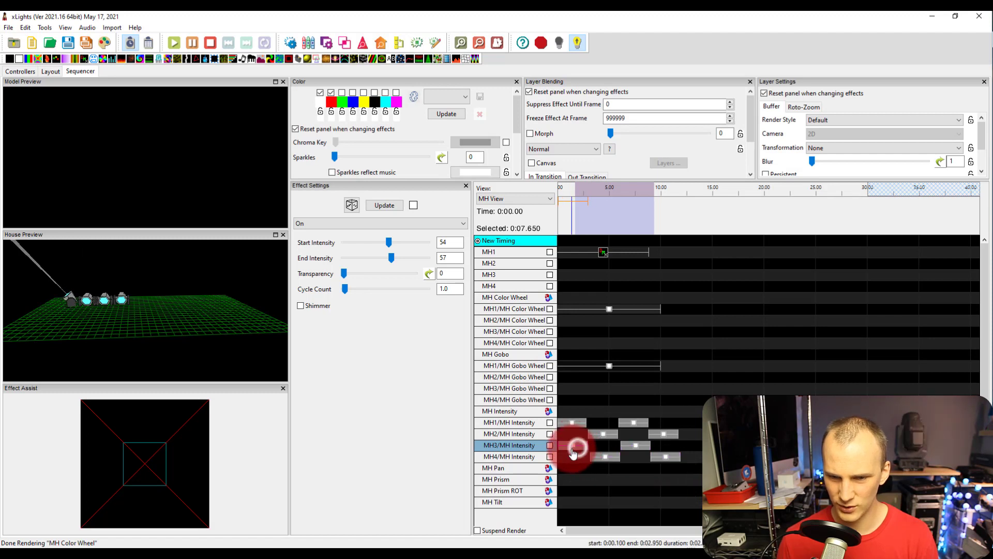
click(603, 459)
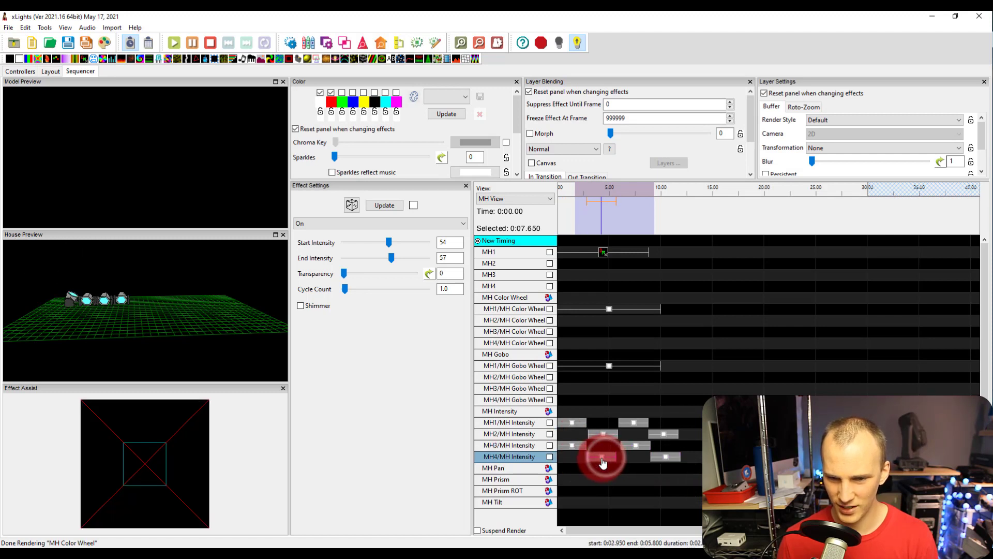
drag(602, 458, 634, 449)
Step: Nudge the second MH4 effect earlier and preview a short range near the timeline start
drag(666, 456, 665, 477)
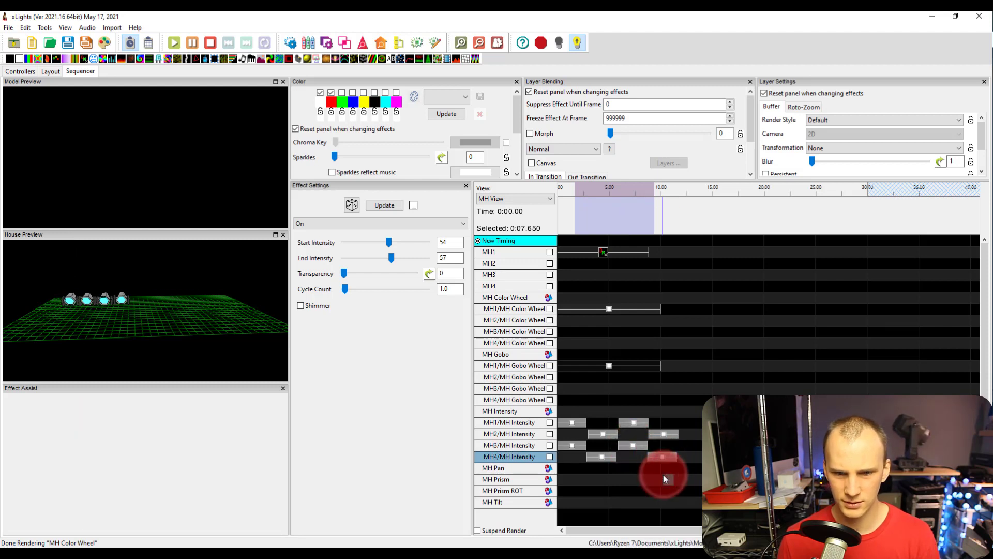
click(575, 192)
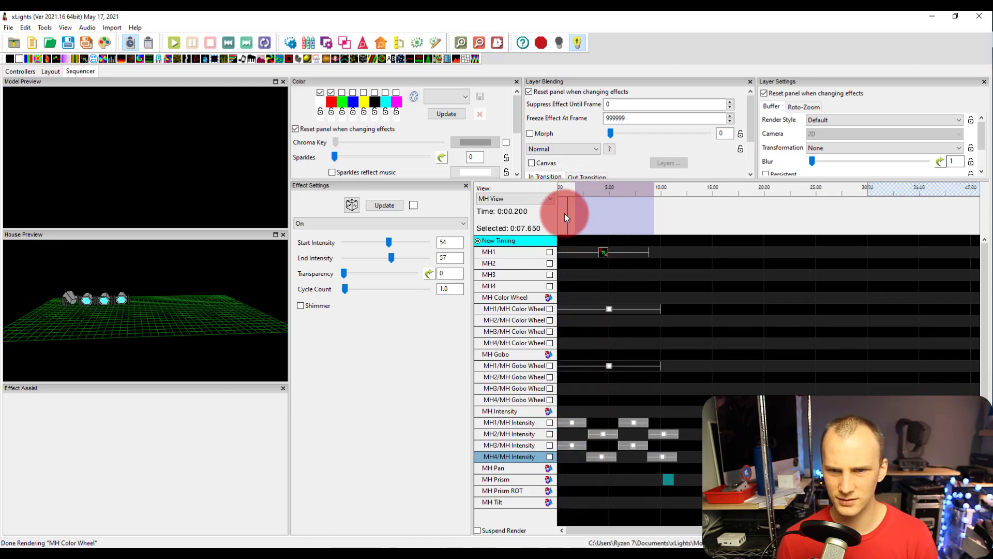
drag(571, 214, 638, 248)
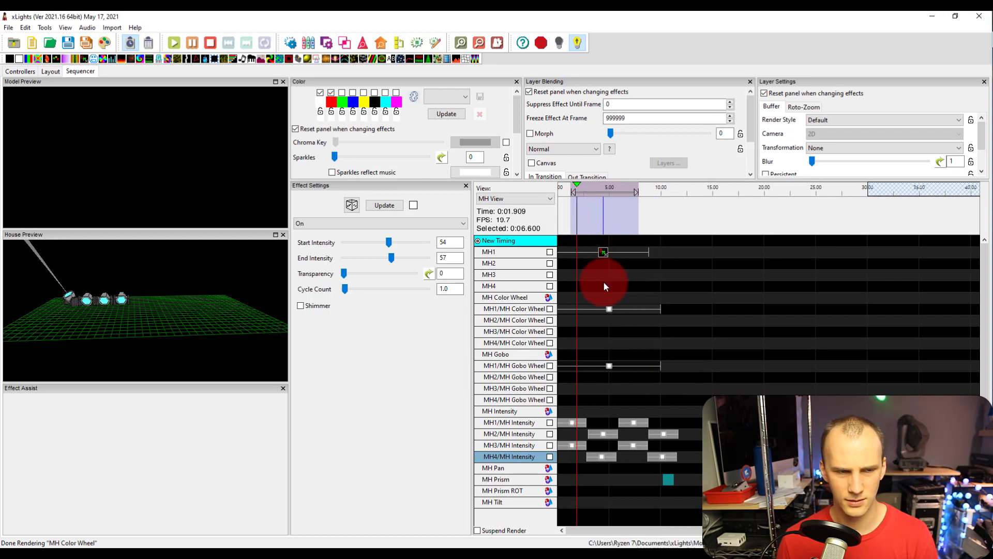
key(space)
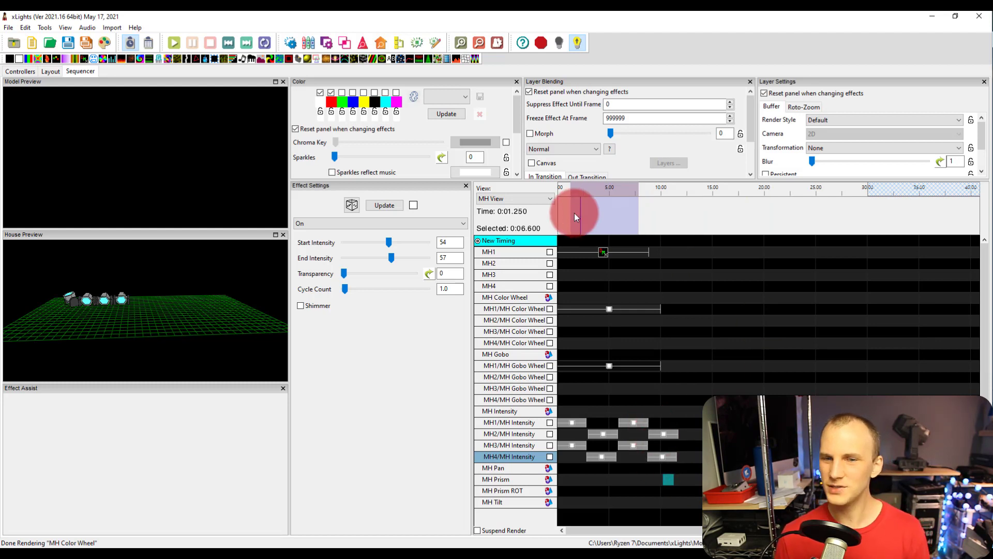
Step: Paste MH1's DMX effect into the MH2 row and align it to start at 0
click(603, 252)
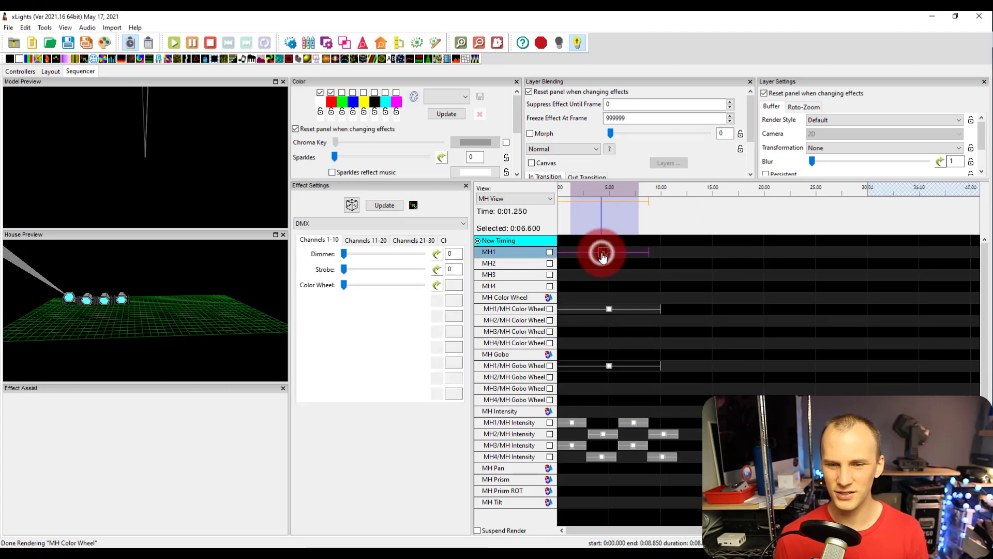
click(602, 253)
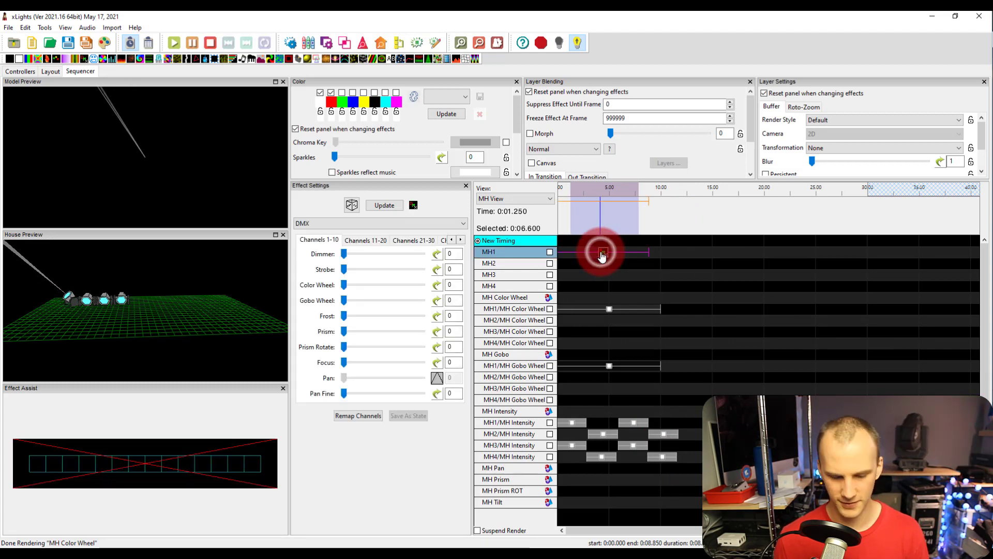
click(592, 264)
key(ctrl+v)
click(612, 265)
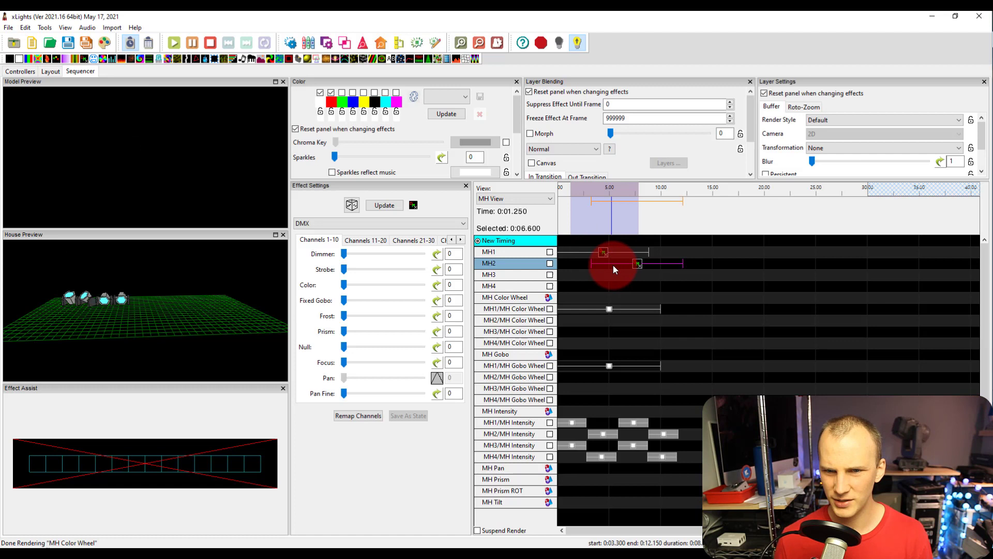
drag(632, 265, 596, 264)
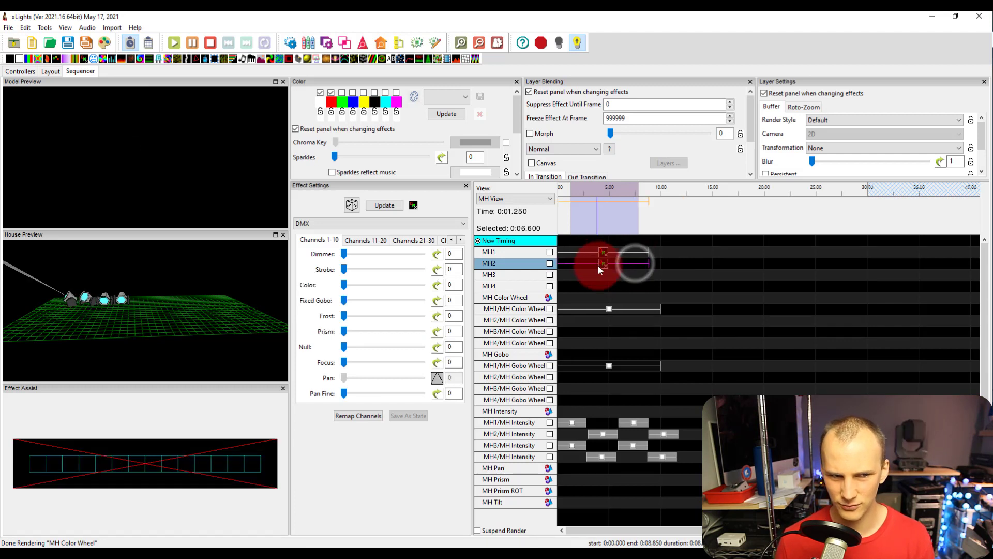
Step: Paste another copy of the DMX effect into the MH3 row, aligned to start at 0
click(579, 272)
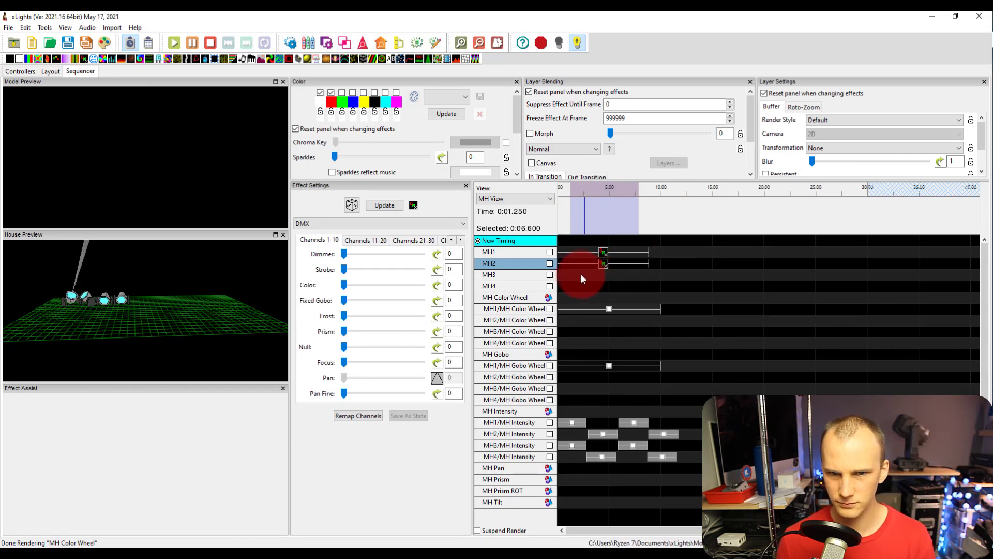
click(582, 274)
key(ctrl+v)
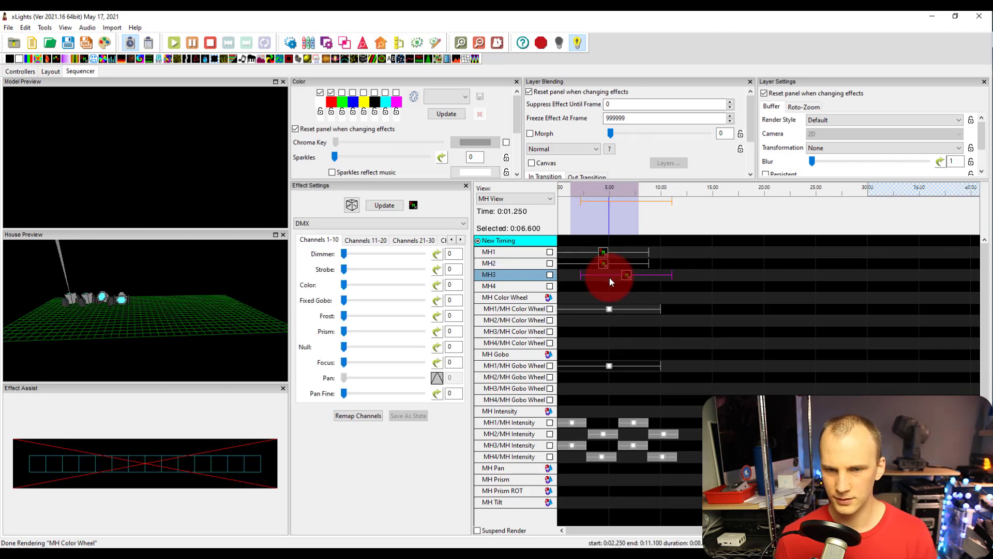
click(626, 280)
drag(627, 279, 598, 275)
click(598, 286)
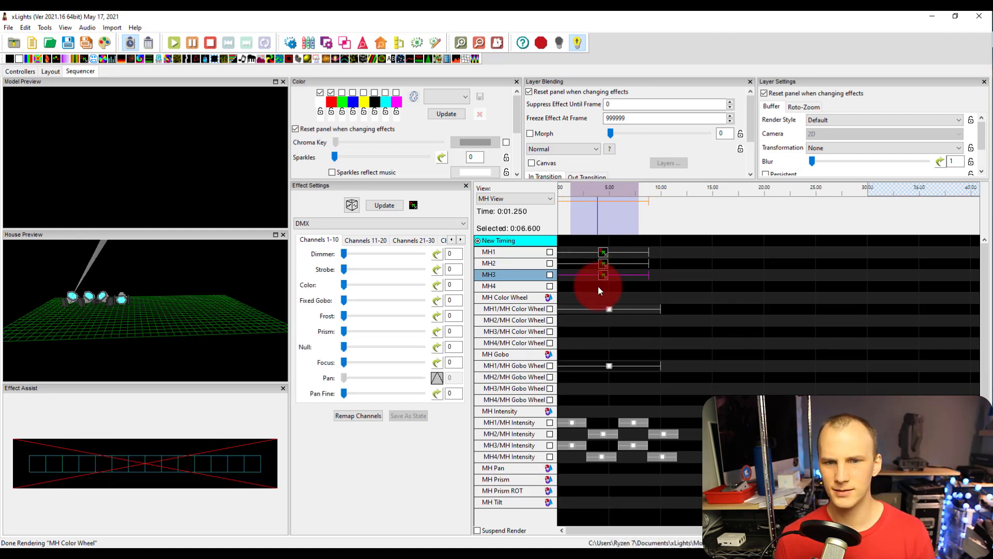
Step: Paste a copy into MH4 starting at 0, then check the preview and MH1's Color and Gobo Wheel effects
key(ctrl+v)
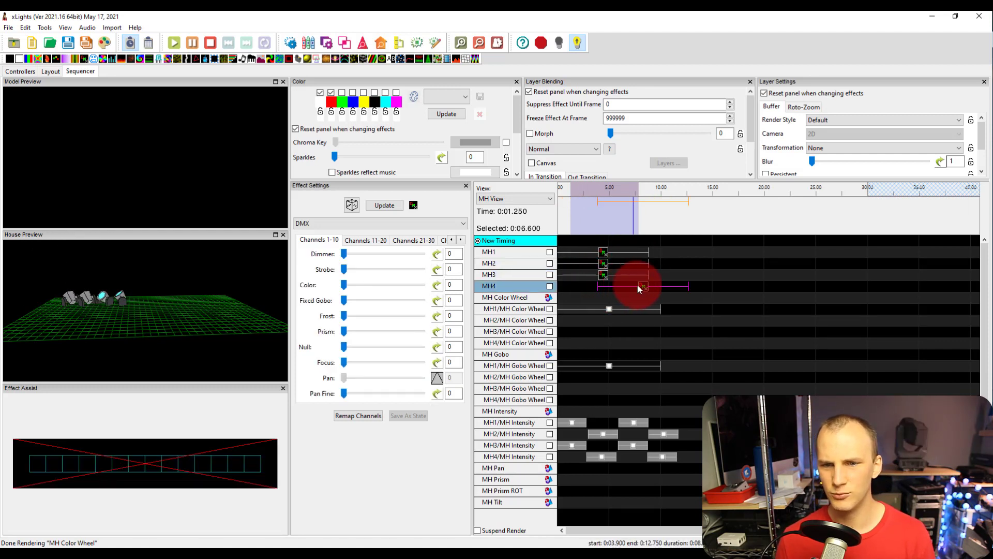
drag(643, 284, 592, 291)
click(616, 222)
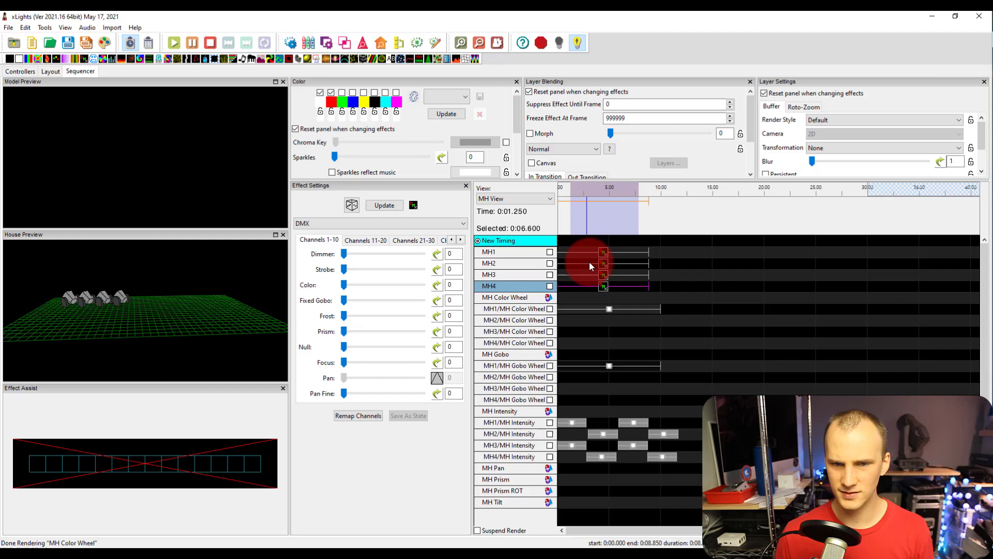
click(610, 309)
click(611, 366)
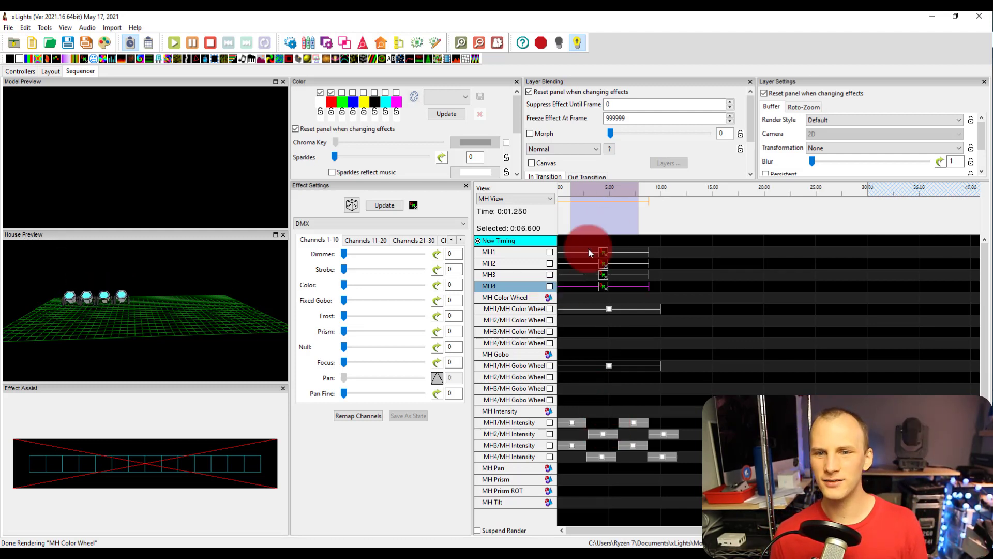
Step: Inspect the MH1 DMX effect's actions menu and its DMX channels 11–20 settings
click(606, 254)
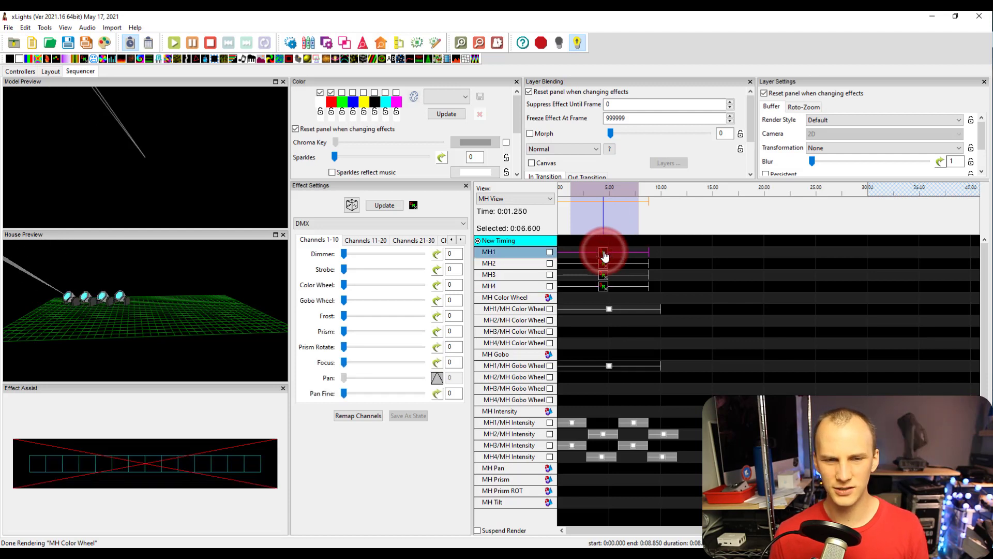
right_click(605, 254)
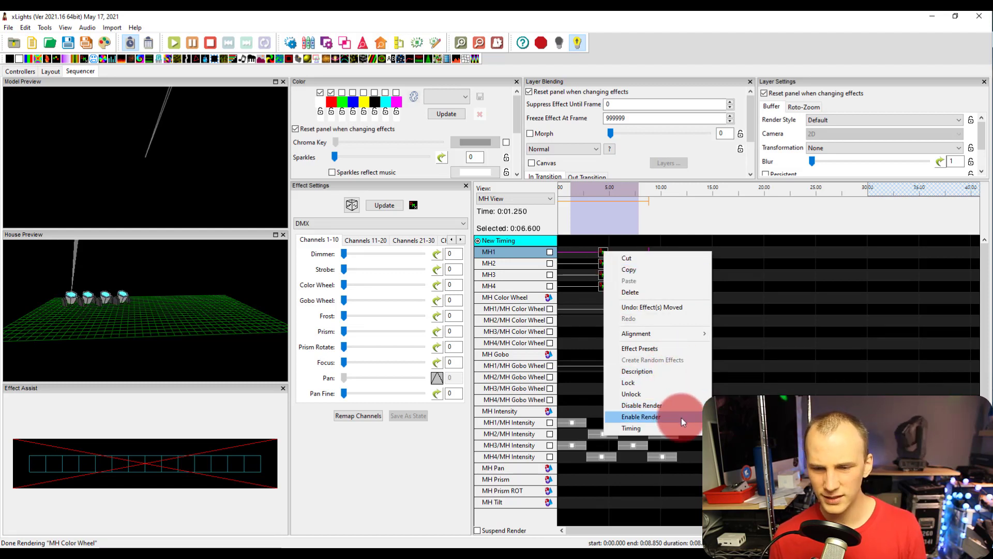
click(567, 240)
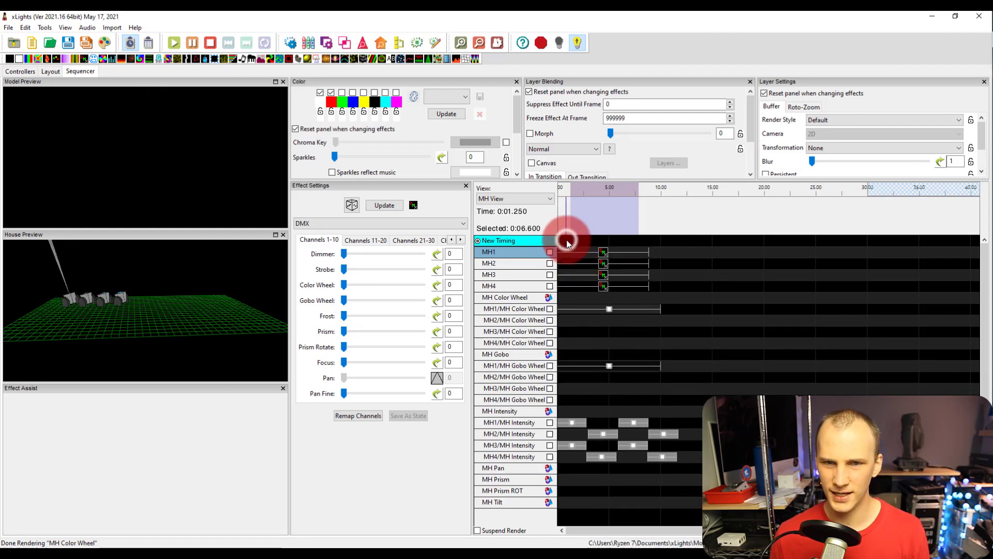
click(598, 252)
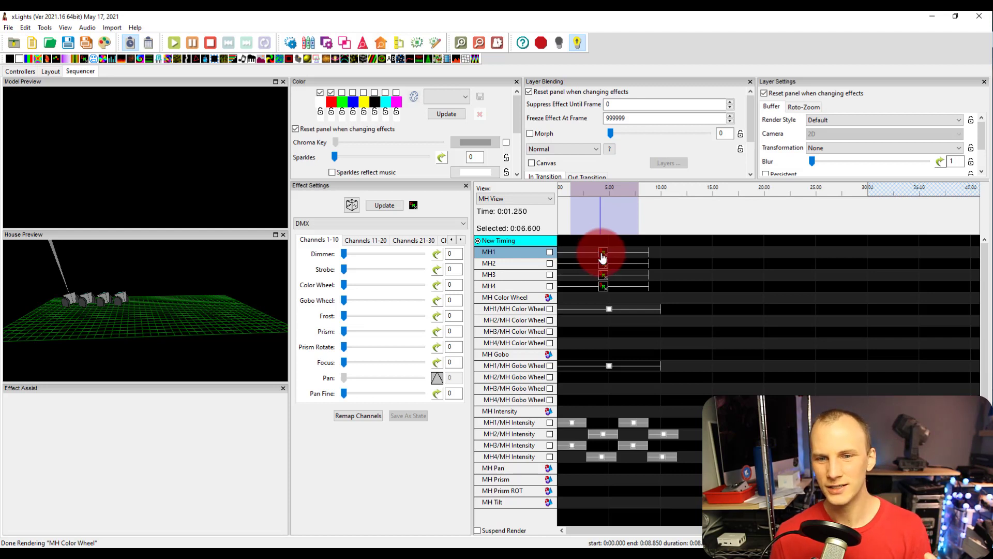
click(380, 241)
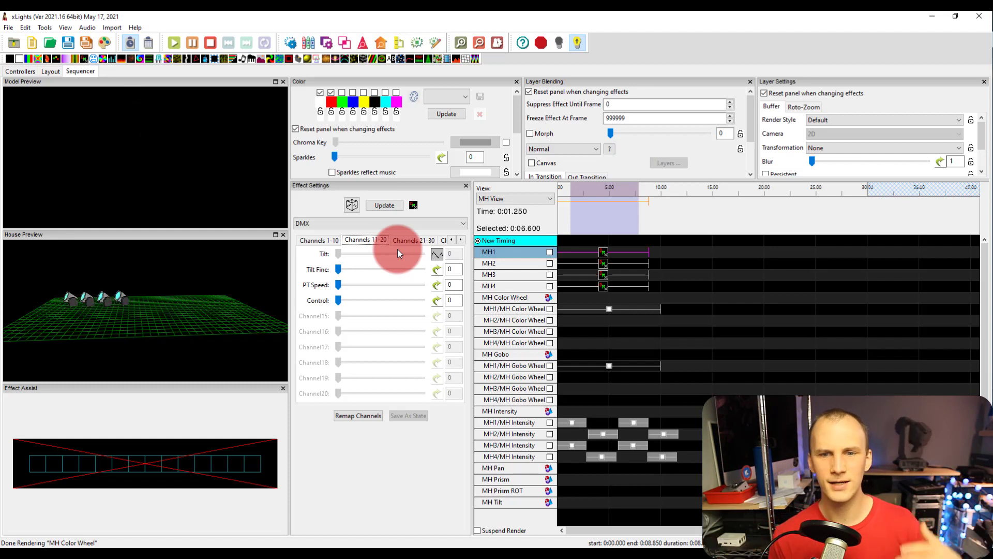
right_click(601, 252)
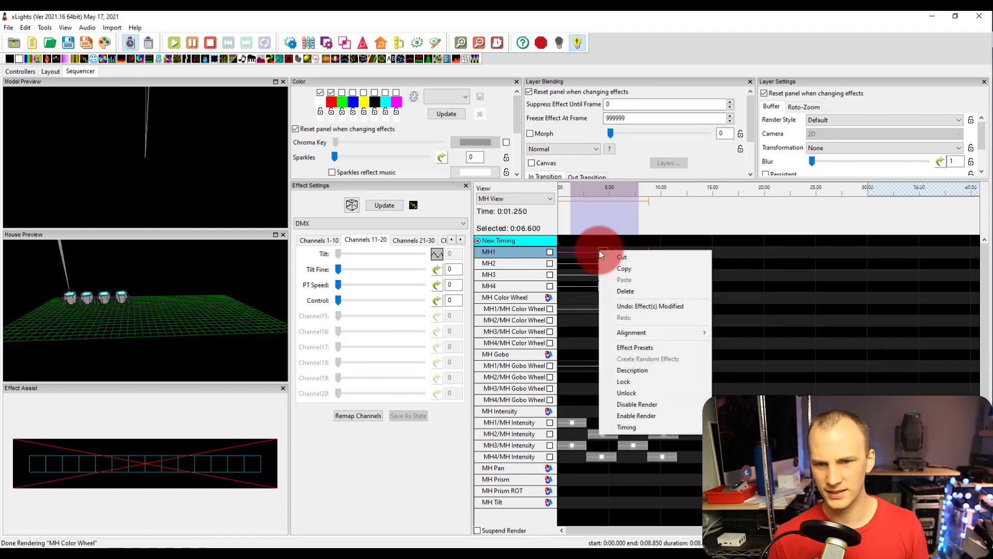
click(598, 250)
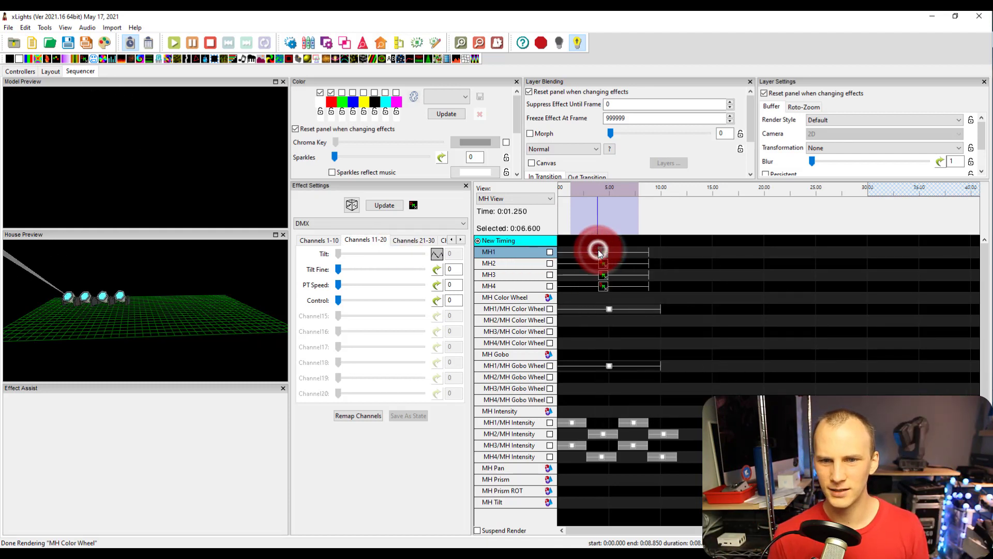
Step: Bring up Effect Presets and shift the MH1 effect to start at 0.200 s
right_click(688, 266)
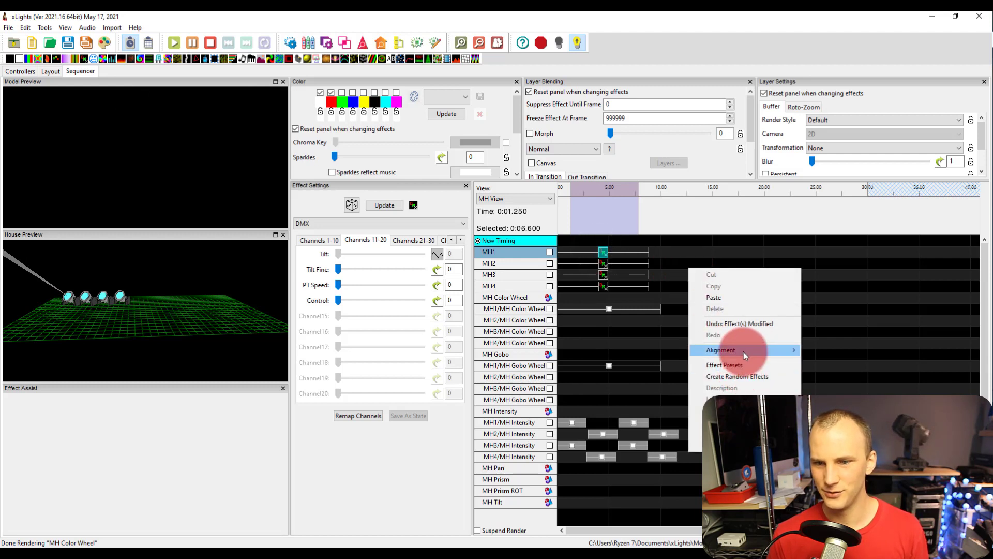
mouse_move(747, 344)
click(752, 366)
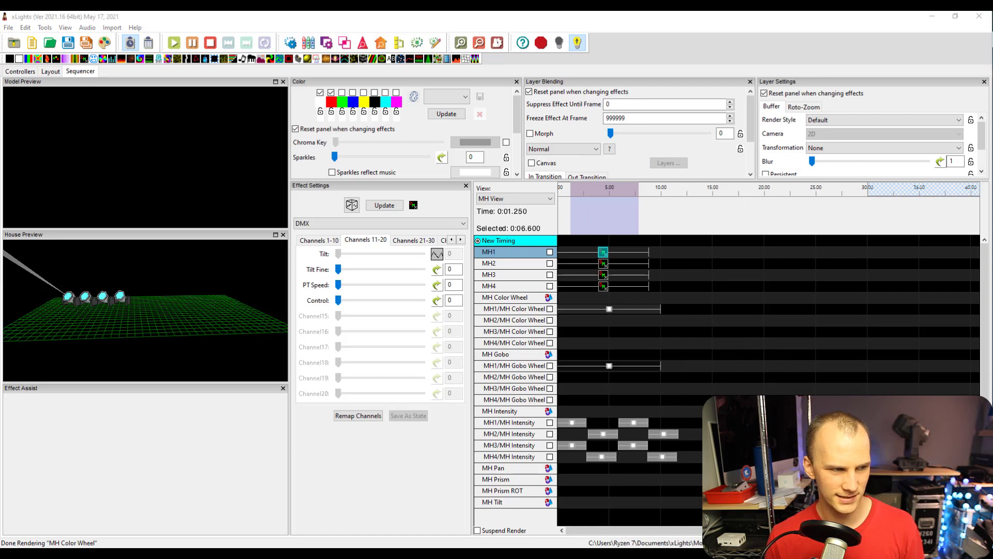
click(719, 251)
click(603, 254)
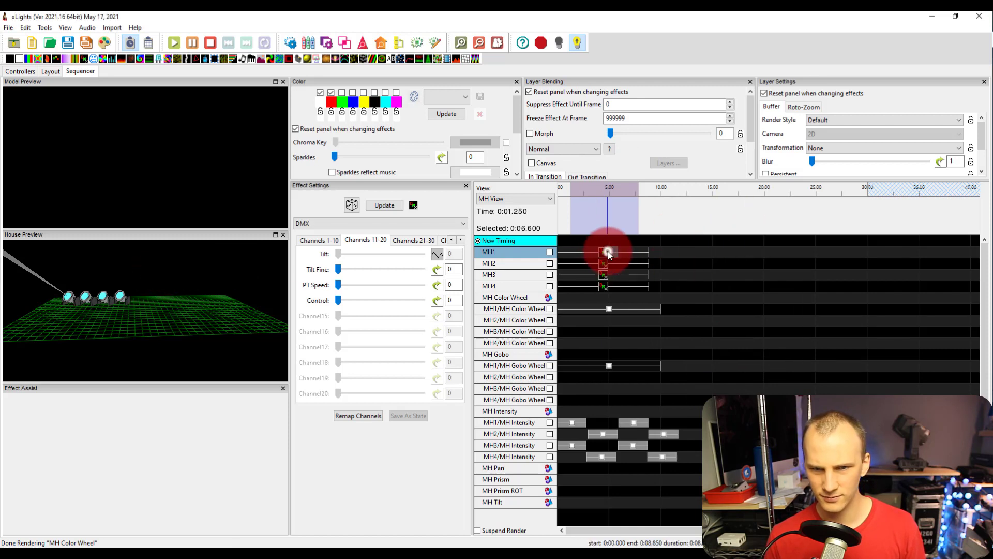
drag(609, 257, 611, 257)
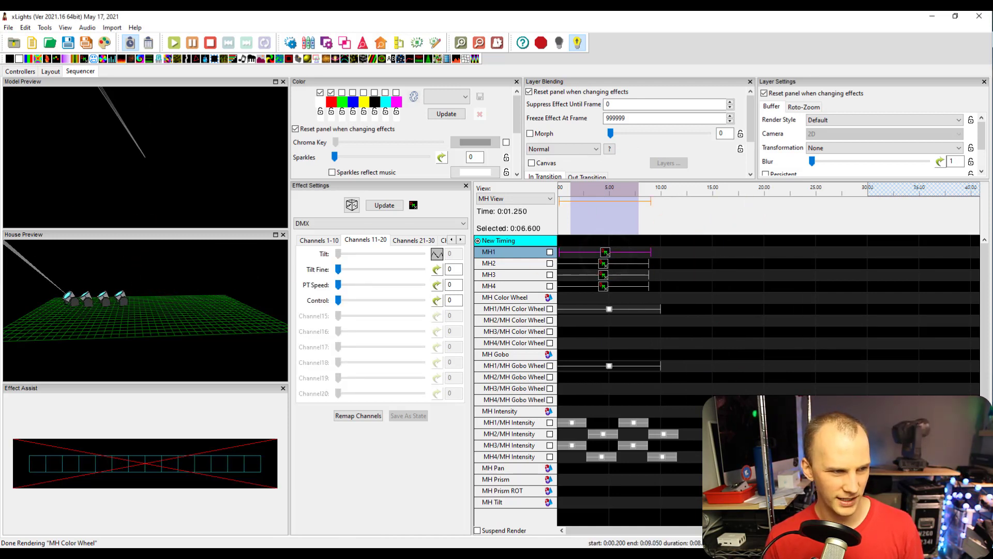
Step: Save MH1's DMX effect as a new preset named 'new' (8850 ms), then close the presets window
click(530, 91)
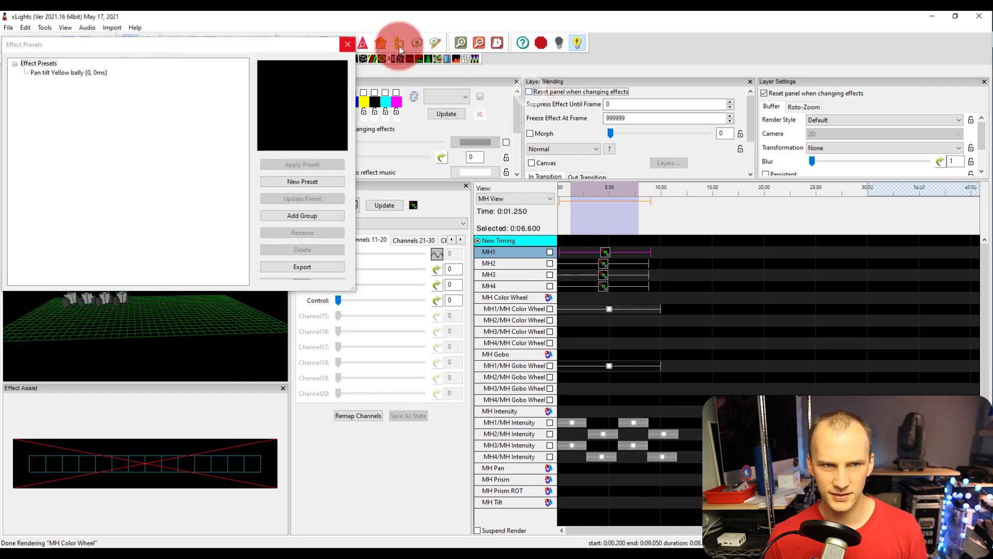
drag(268, 32, 704, 230)
click(851, 362)
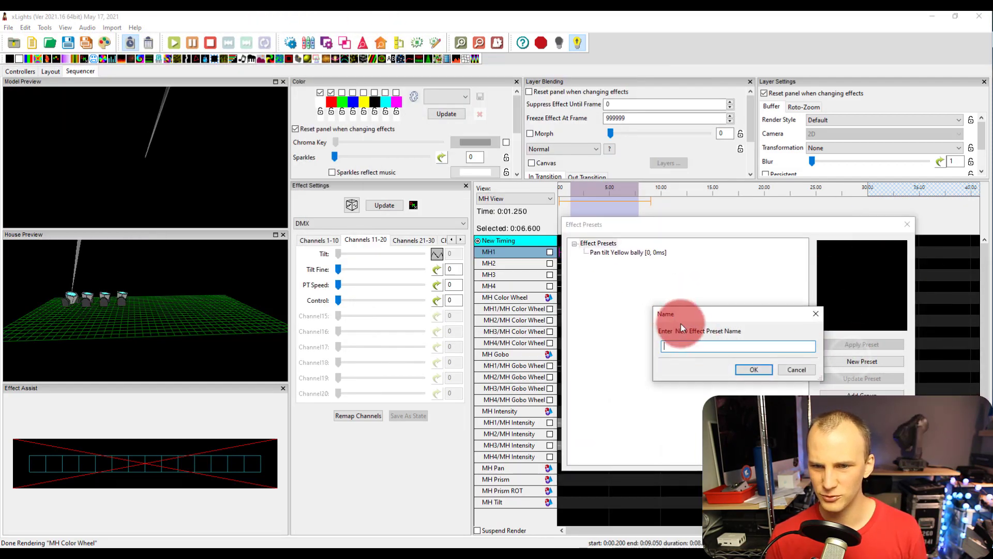
text(new)
key(Return)
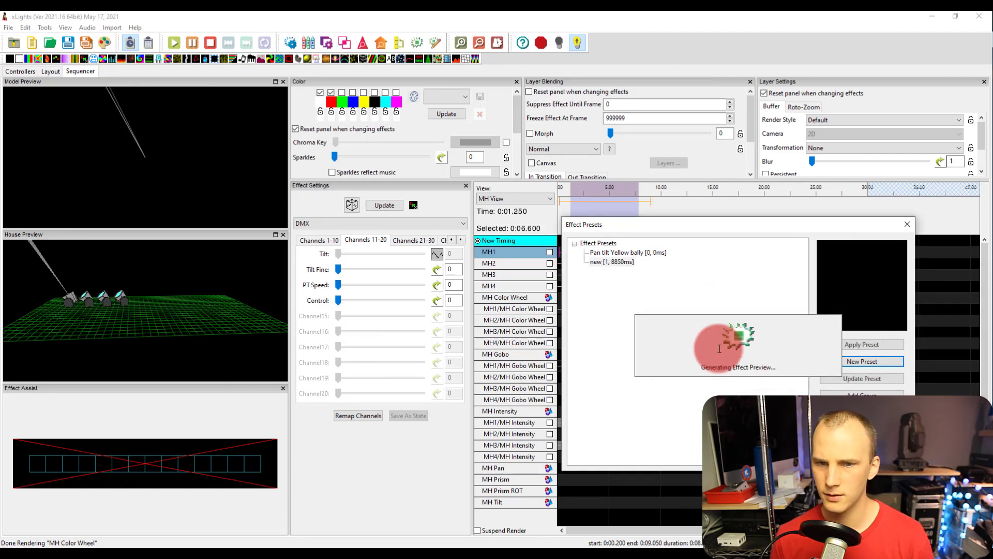
click(613, 262)
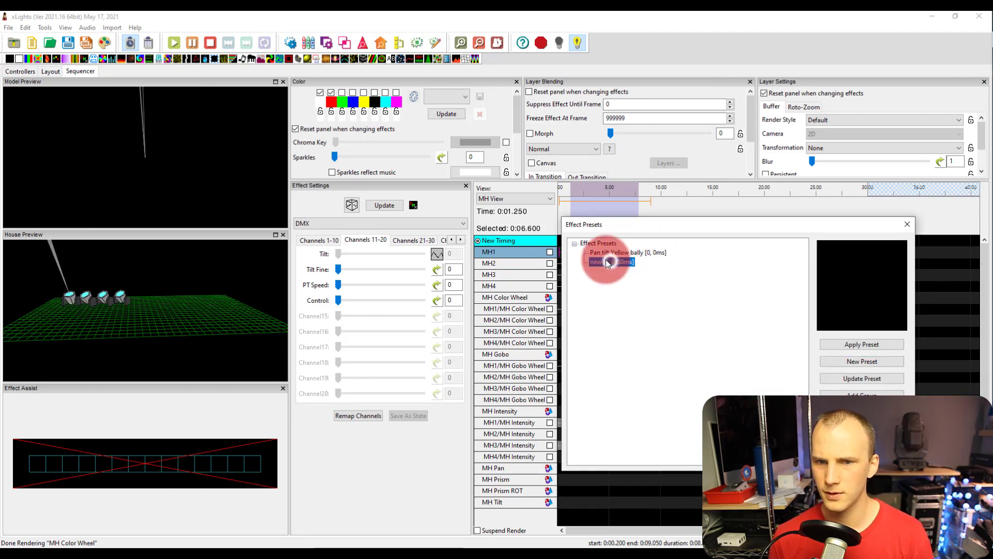
drag(604, 229, 680, 348)
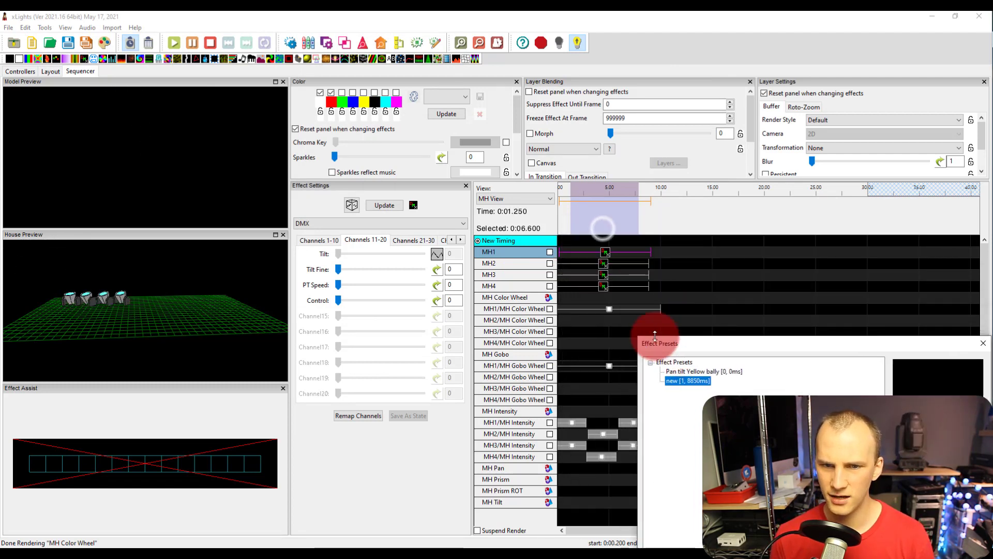
click(601, 254)
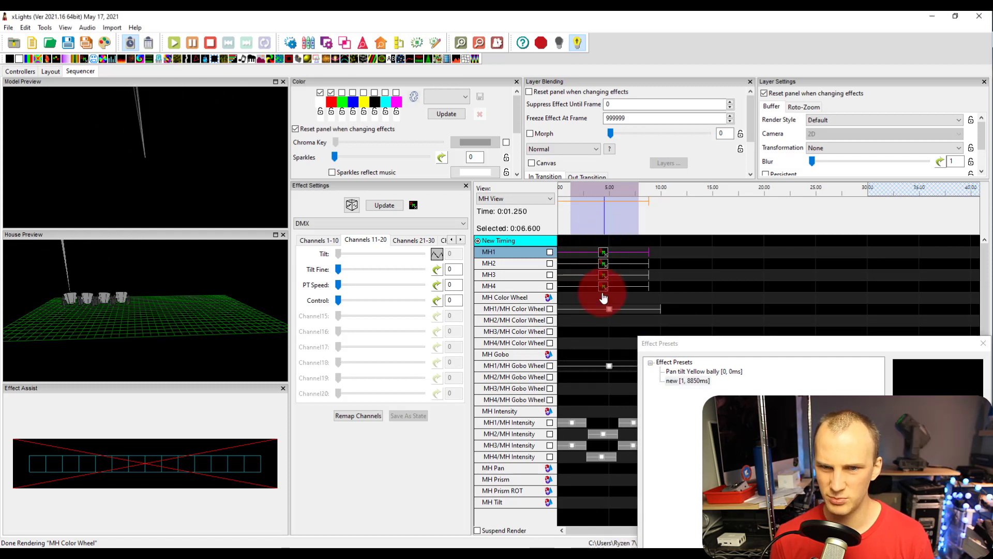
drag(771, 341, 694, 260)
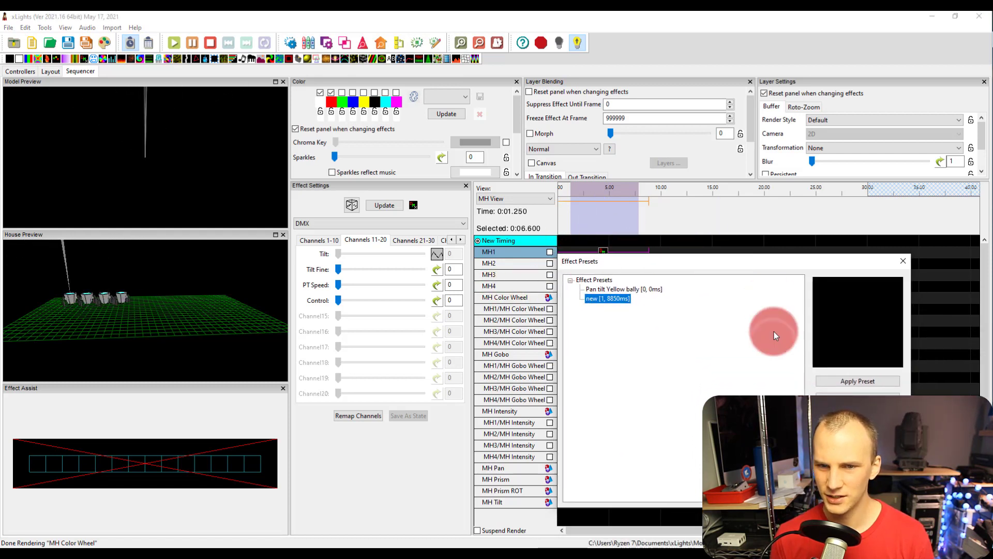
click(902, 261)
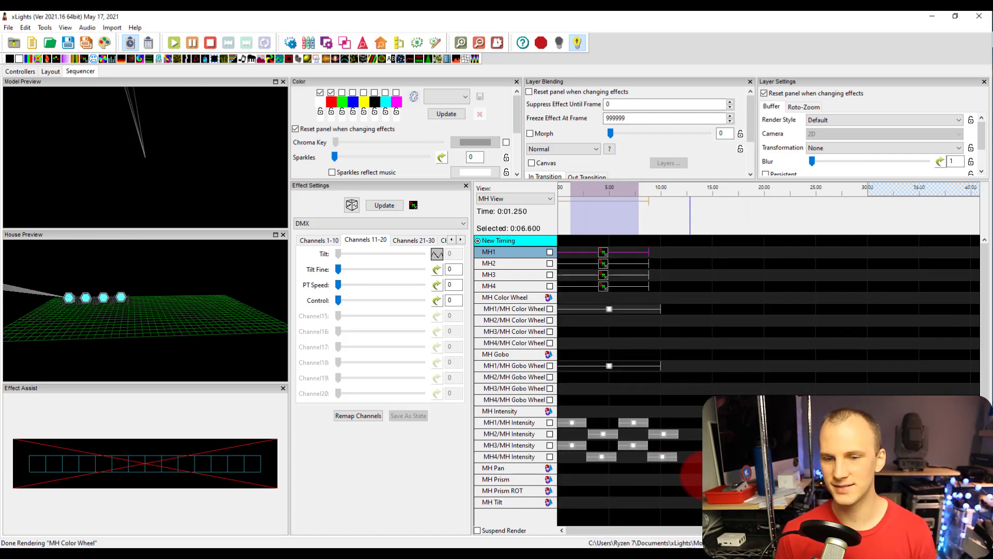
Step: Delete all existing effects and place the 'Pan tilt Yellow bally' preset onto the MH1 row
click(517, 265)
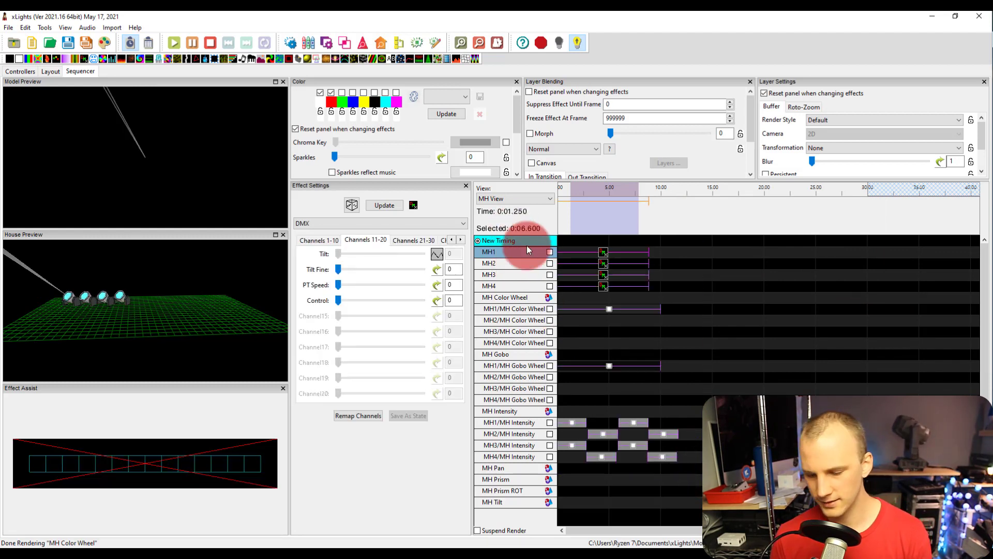
click(548, 257)
right_click(569, 260)
click(622, 354)
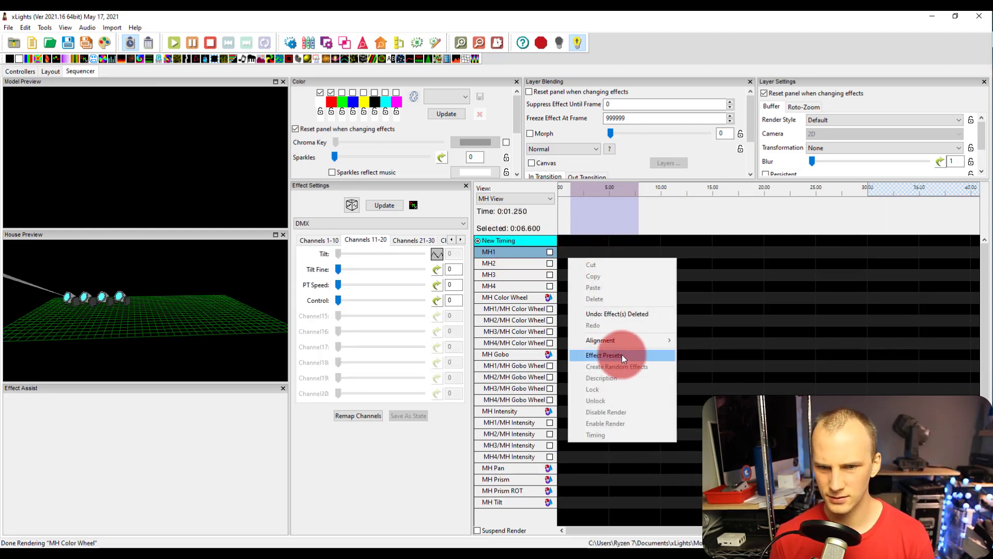
mouse_move(627, 265)
mouse_down()
mouse_move(640, 319)
mouse_move(628, 344)
mouse_move(593, 277)
mouse_move(564, 256)
mouse_move(661, 251)
mouse_move(640, 255)
mouse_up()
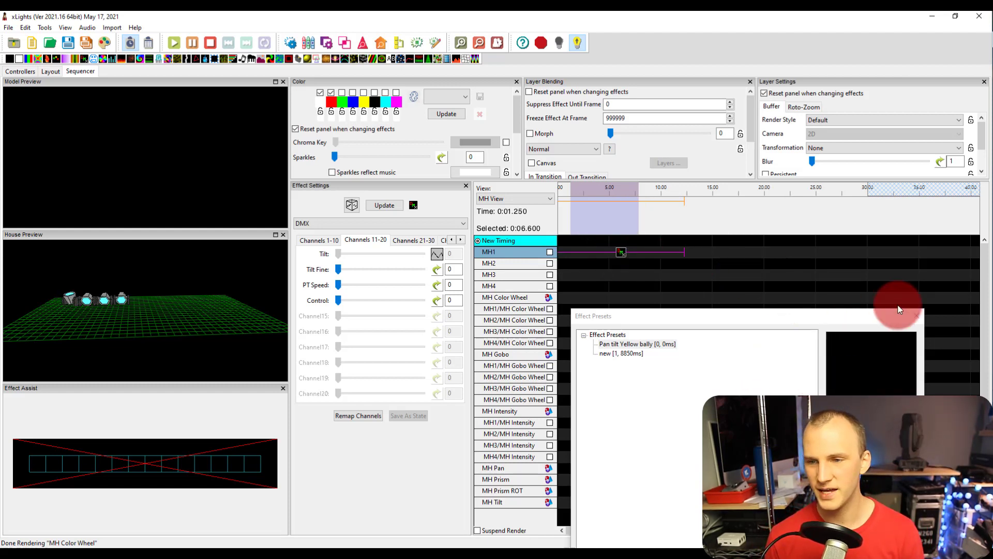
click(916, 315)
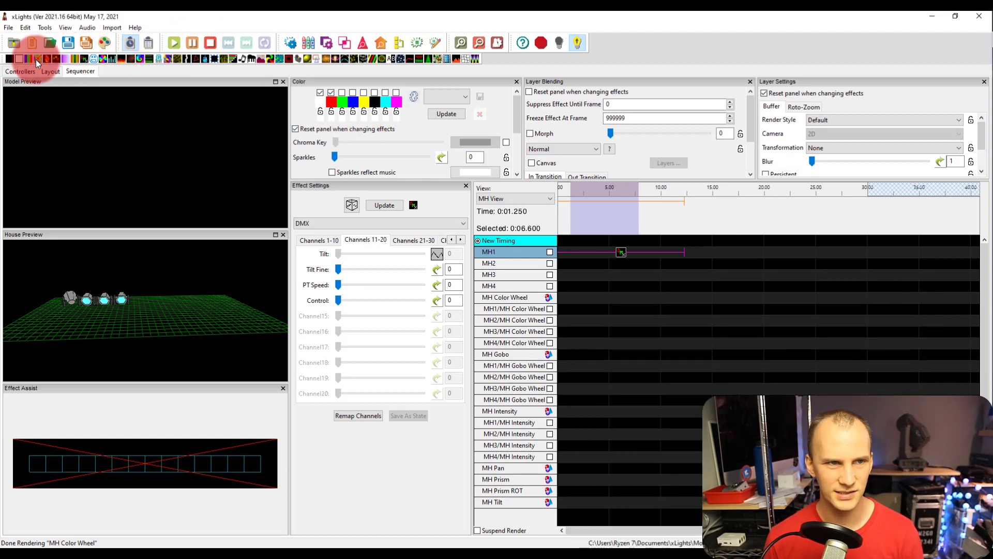
Step: Add a full-intensity On effect (100 to 100) on MH1 Intensity spanning about 0–15 s
drag(18, 58, 565, 422)
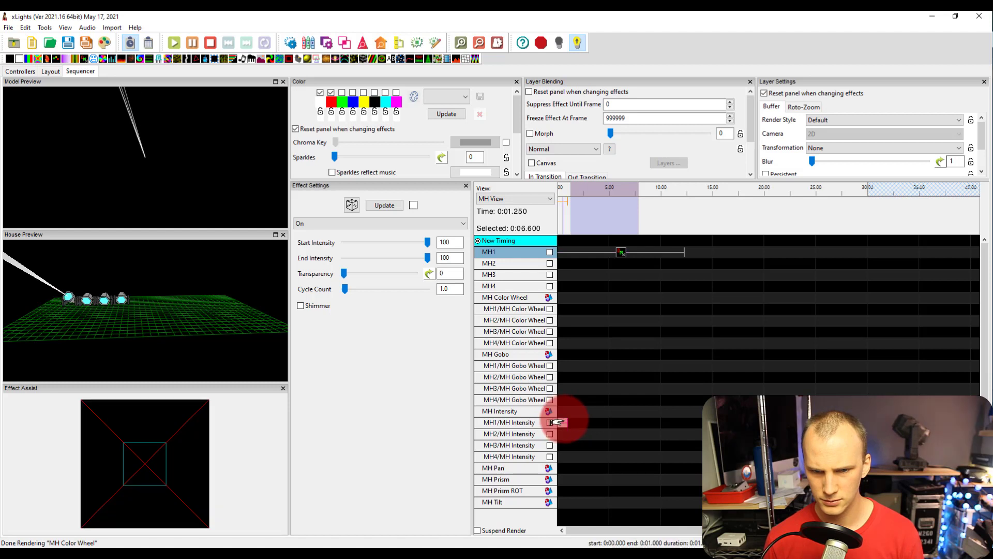
click(626, 427)
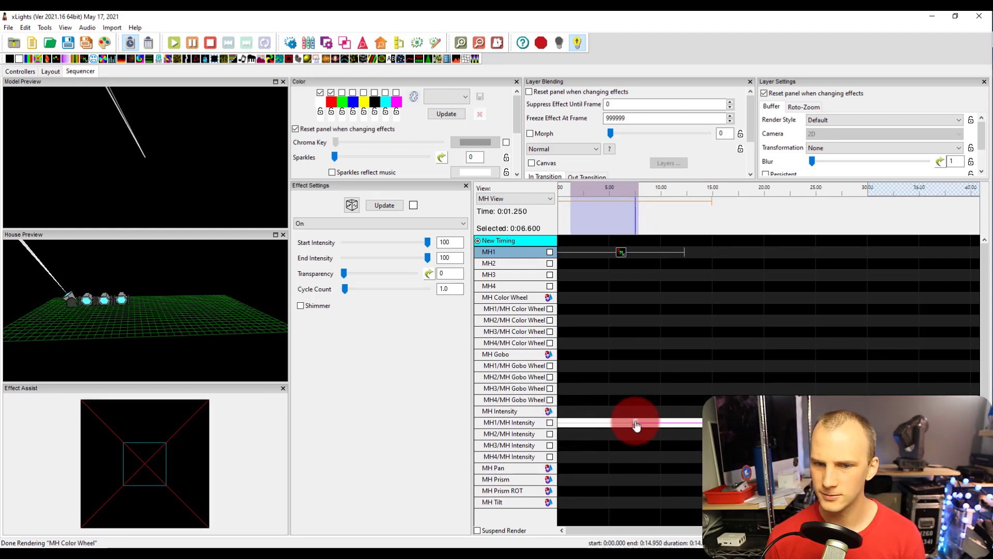
click(619, 252)
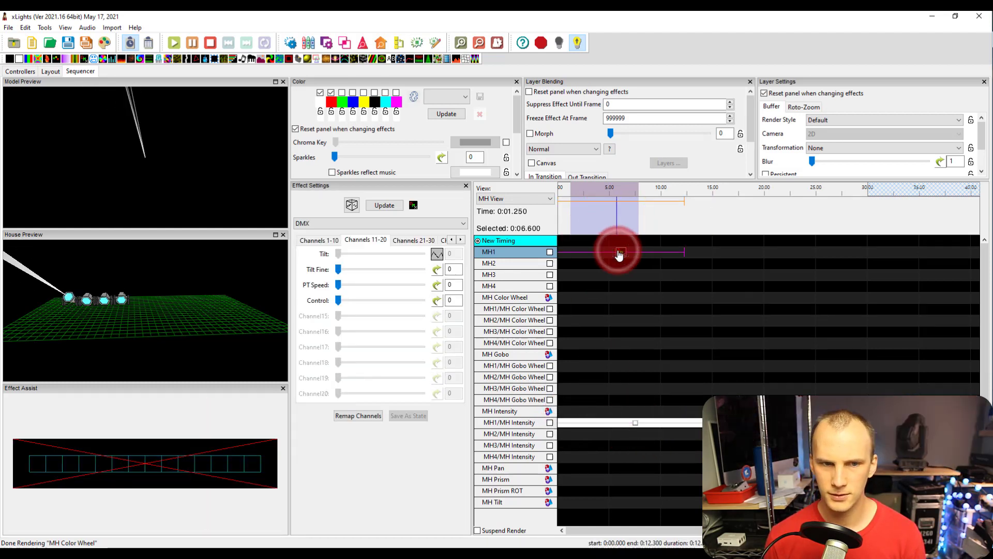
click(325, 240)
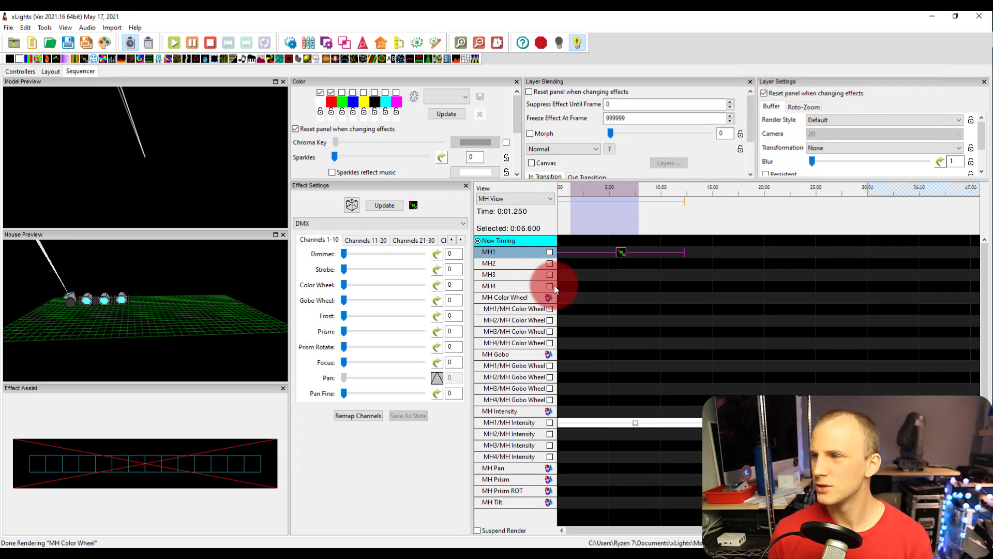
click(640, 422)
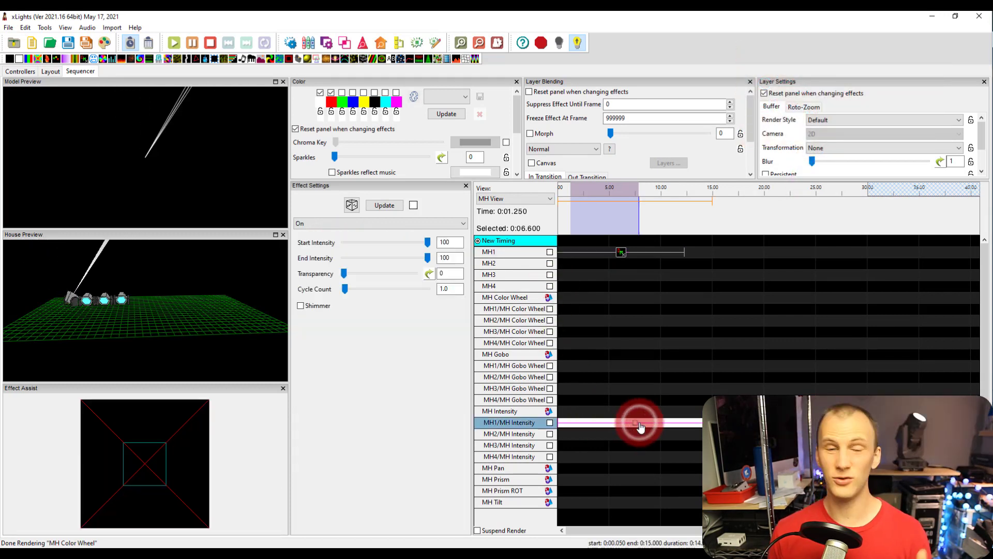